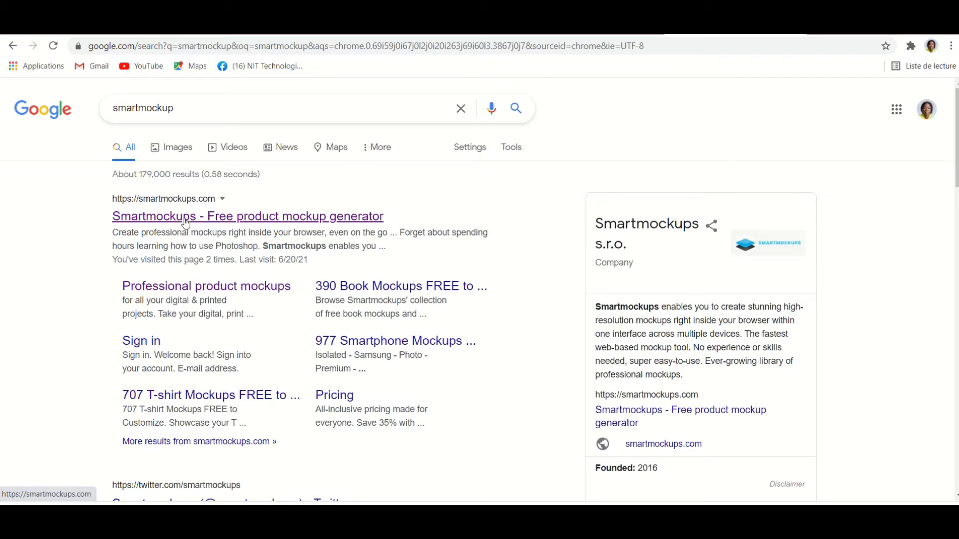
Step: Open the Smartmockups website from the search results and look over its home page
click(186, 220)
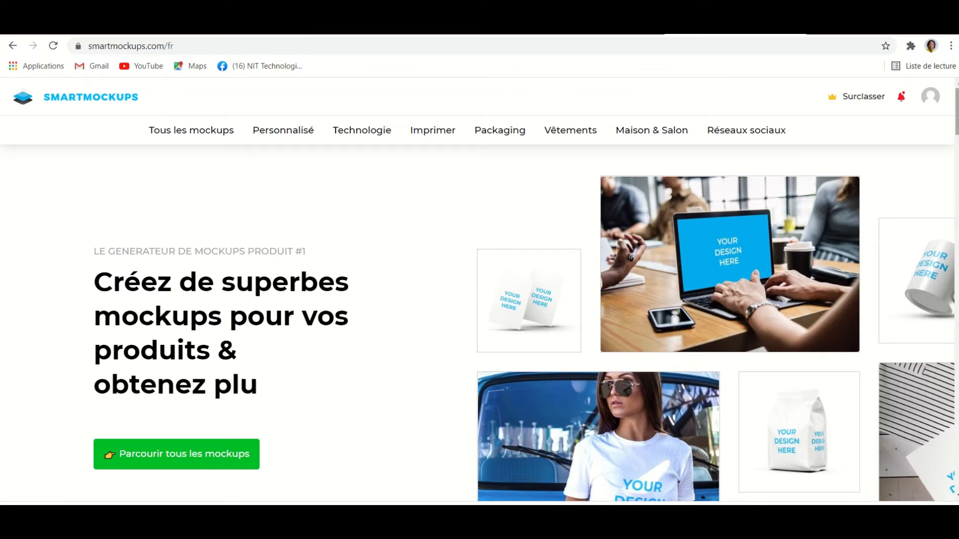
scroll(479, 294, down, 15)
scroll(479, 289, down, 15)
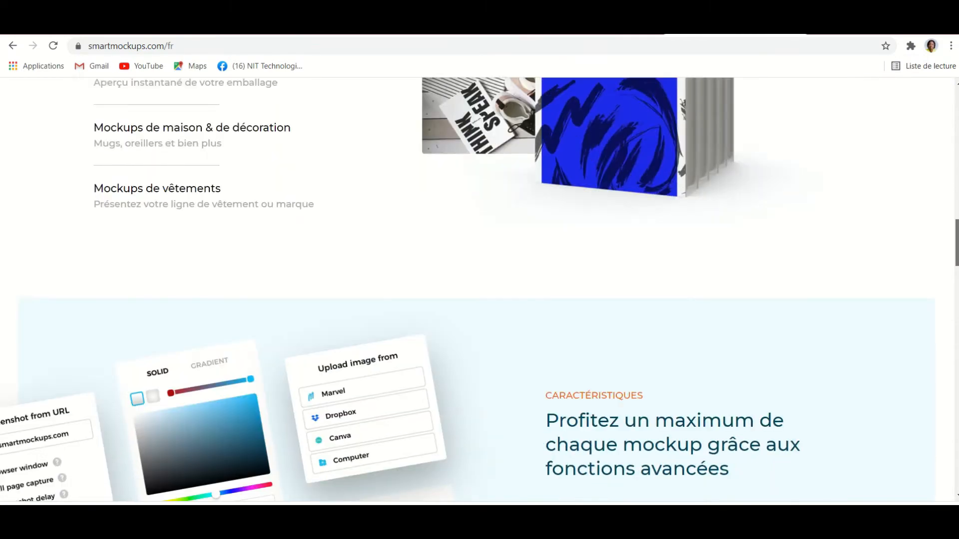
drag(957, 320, 957, 112)
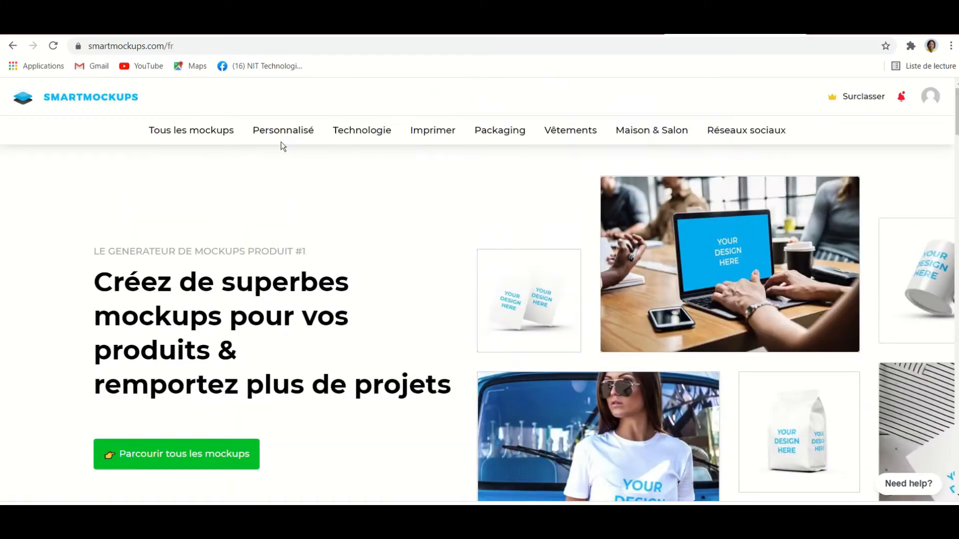
Step: Review the mockup types offered under Technologie, Imprimer, Packaging, Vêtements, Maison & Salon and Réseaux sociaux
mouse_move(374, 133)
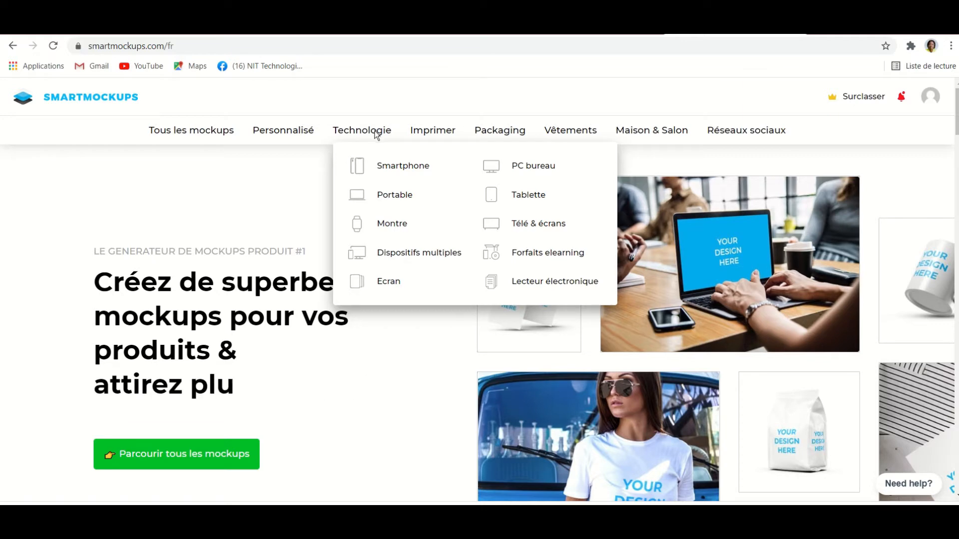
mouse_move(420, 134)
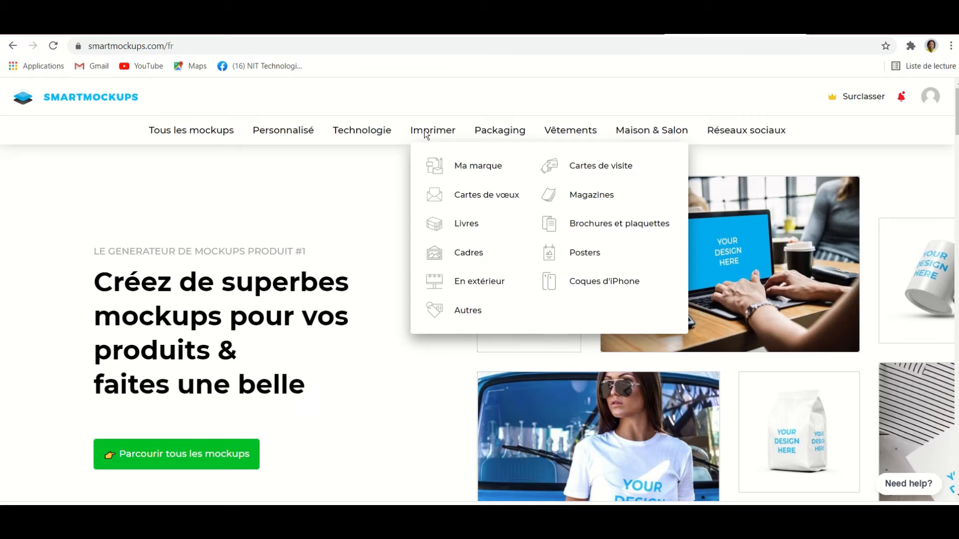
mouse_move(494, 131)
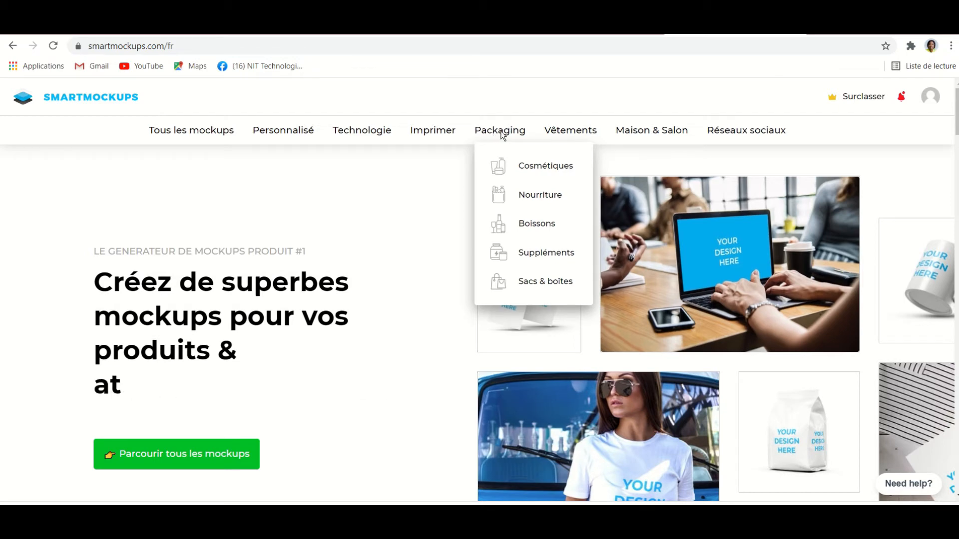
mouse_move(561, 132)
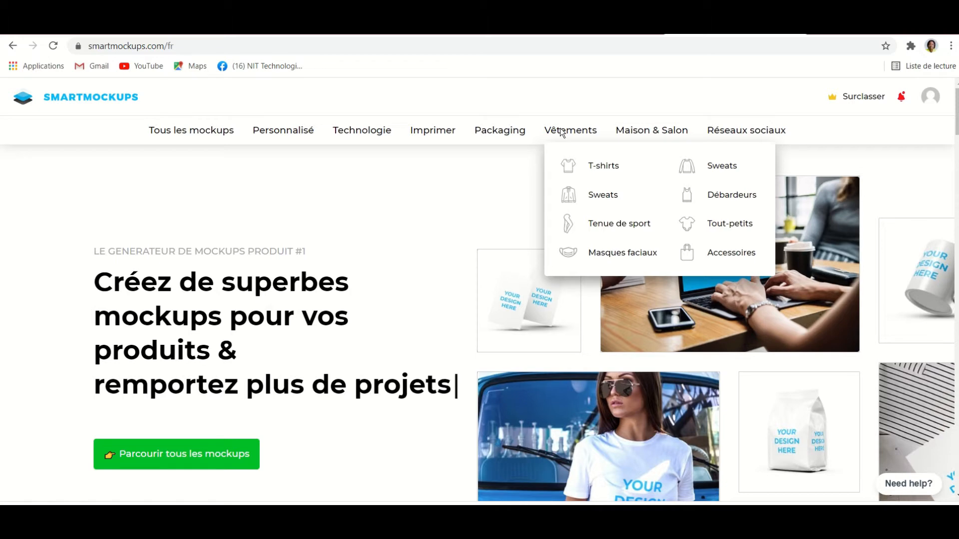
mouse_move(639, 135)
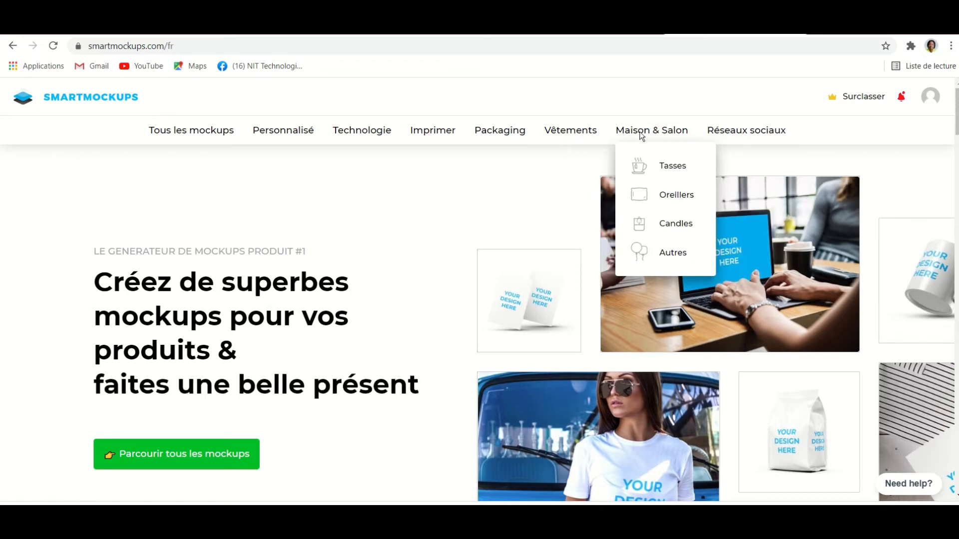
mouse_move(719, 139)
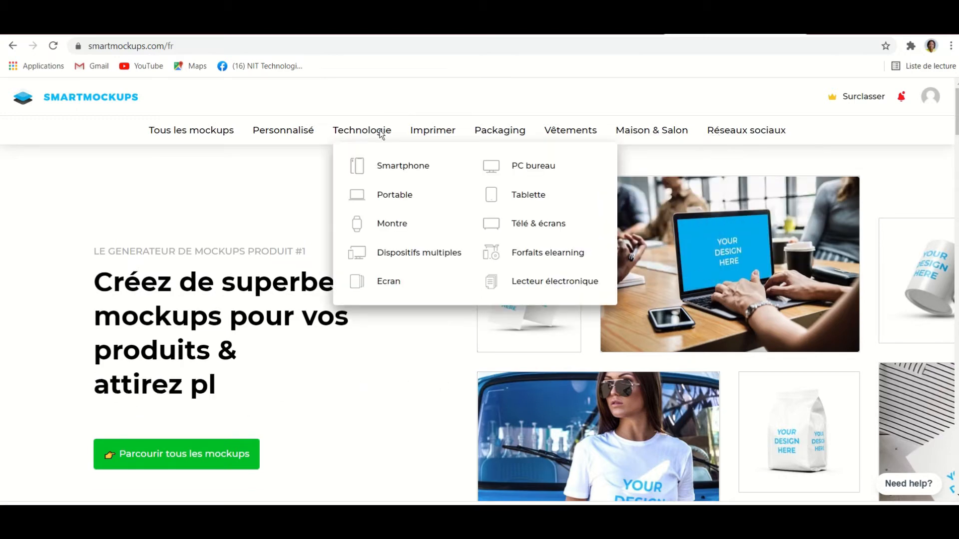
Step: Open the Smartphone mockup collection under Technologie and browse its first page of designs
click(382, 168)
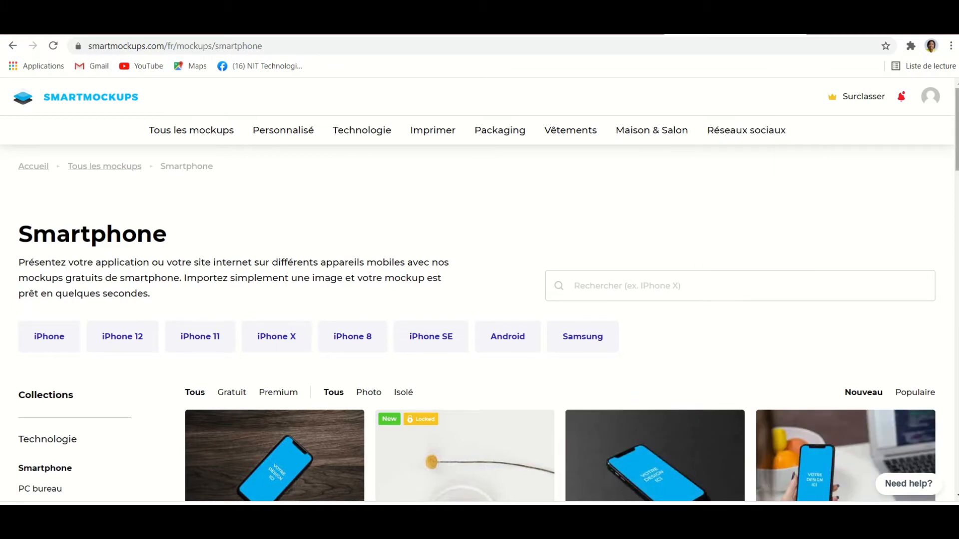
scroll(480, 290, down, 5)
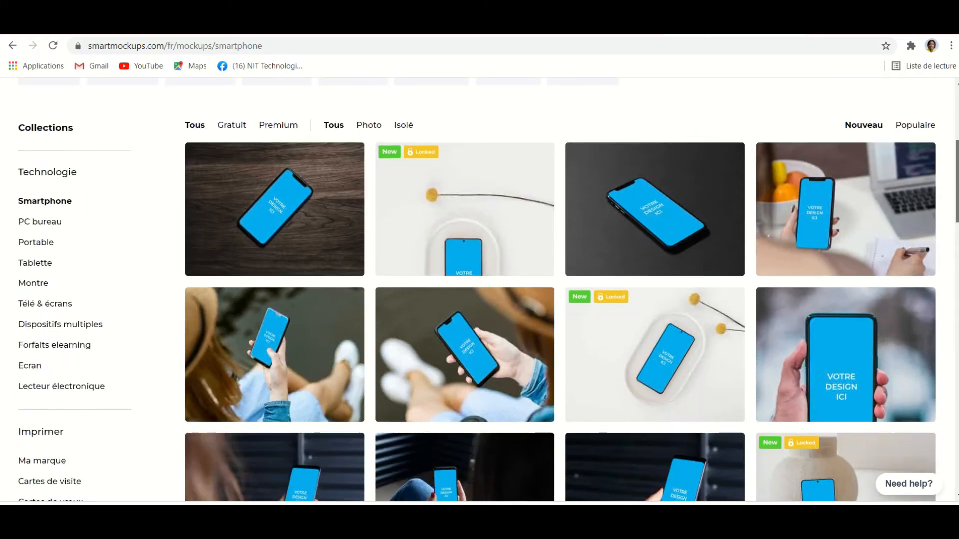
scroll(480, 289, down, 5)
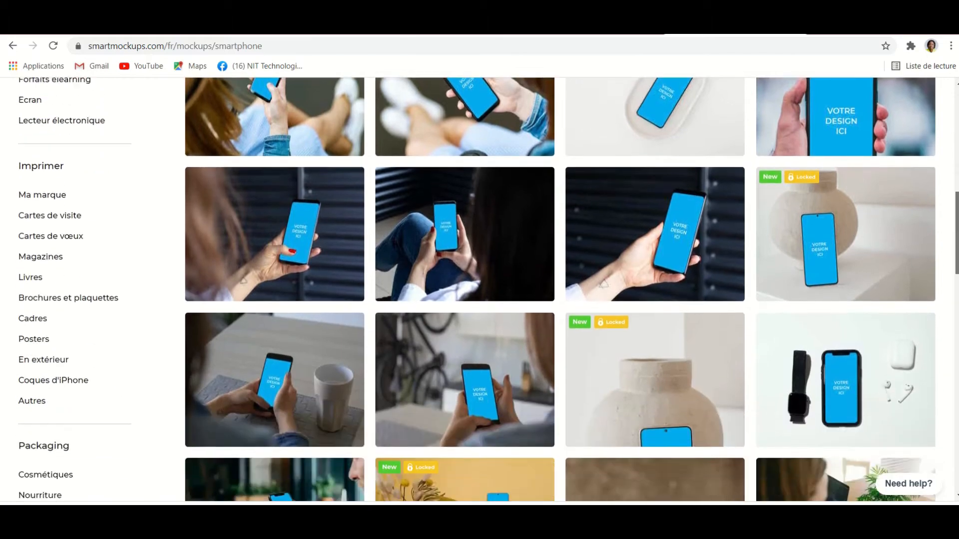
scroll(479, 290, down, 6)
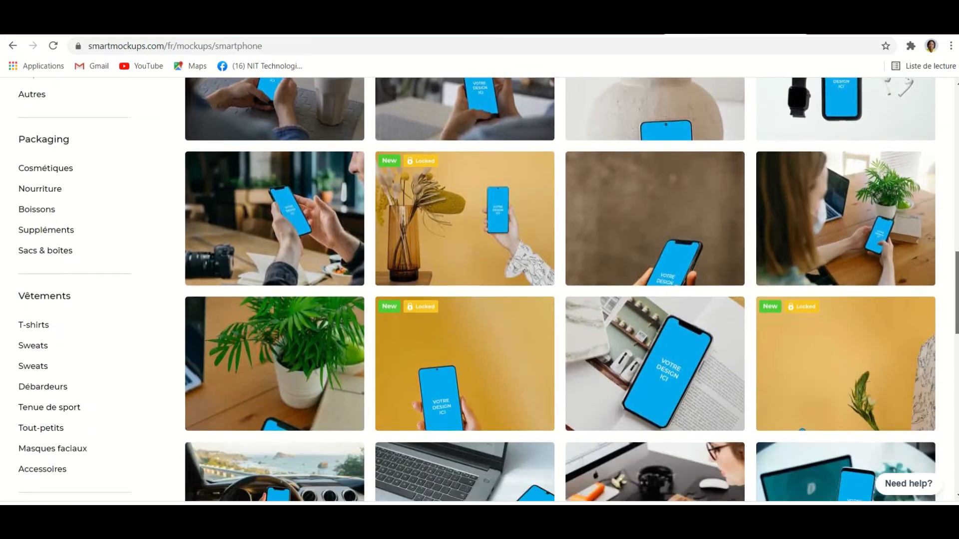
scroll(480, 289, down, 5)
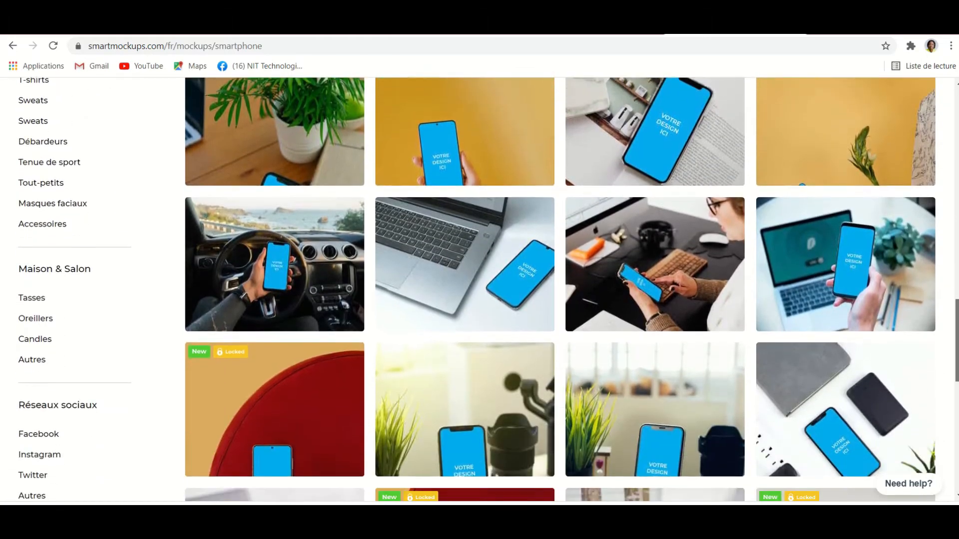
scroll(480, 290, down, 6)
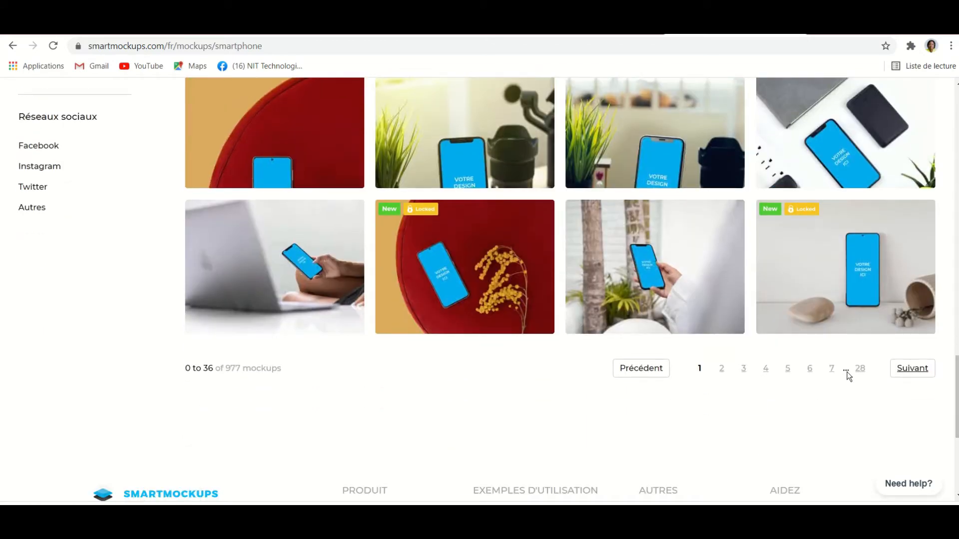
scroll(477, 289, up, 20)
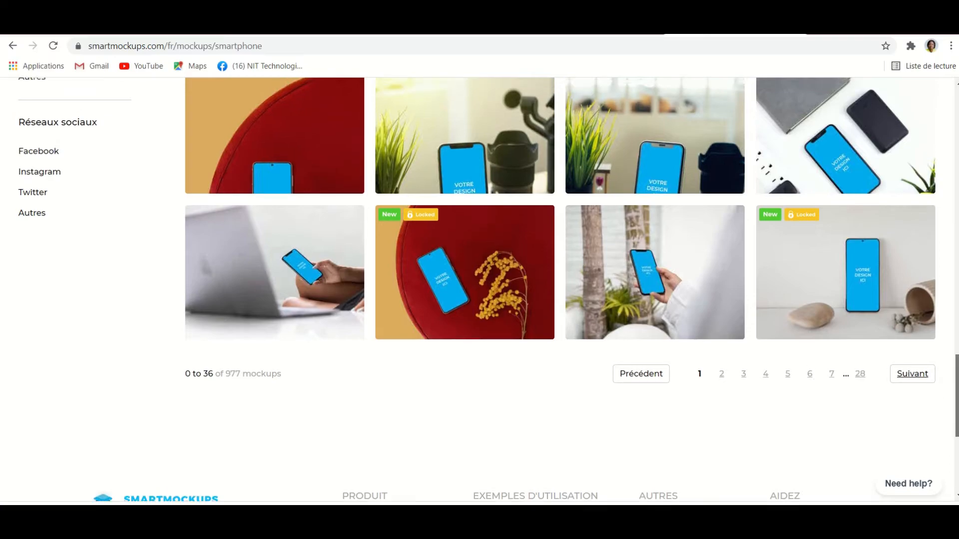
scroll(479, 290, up, 7)
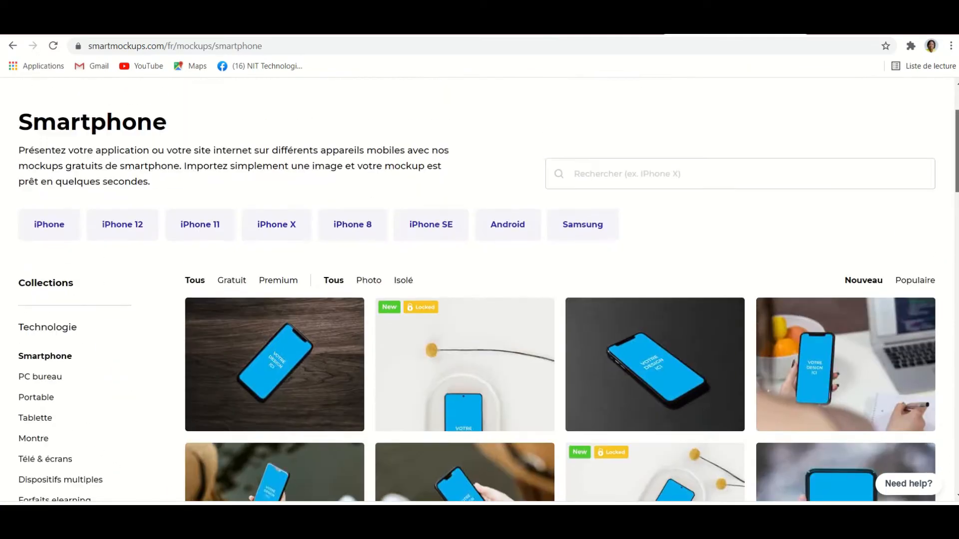
Step: Switch to the PC bureau collection and browse its desktop computer mockups
scroll(480, 290, down, 3)
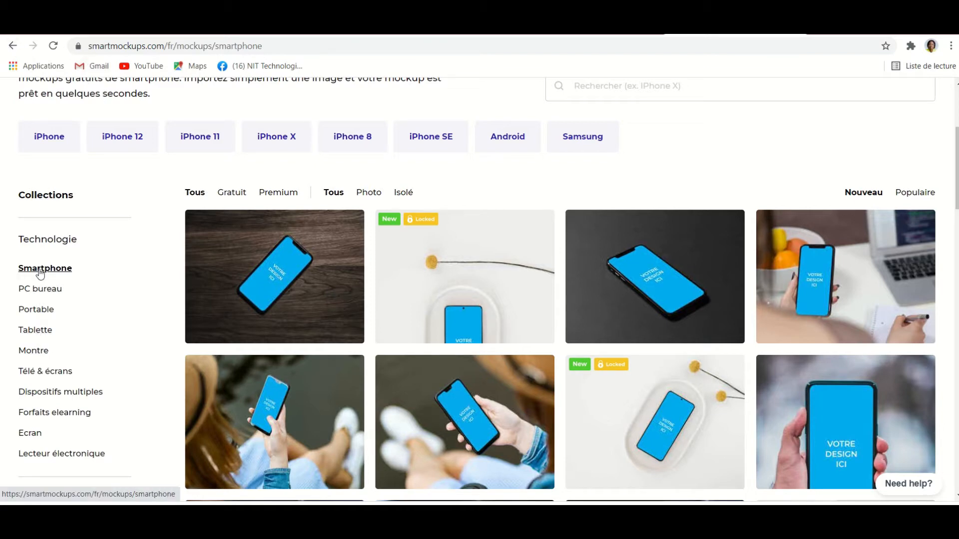
click(41, 295)
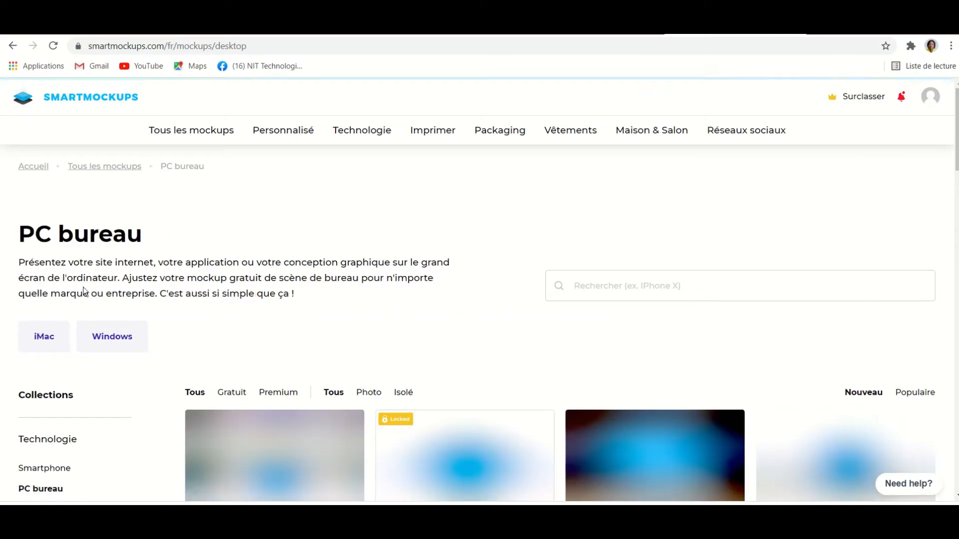
scroll(956, 228, down, 7)
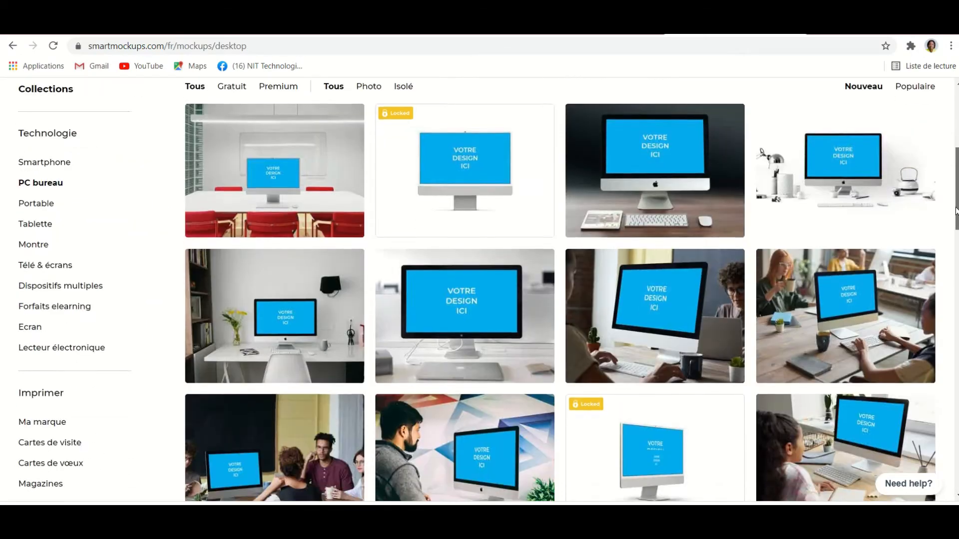
scroll(956, 227, down, 5)
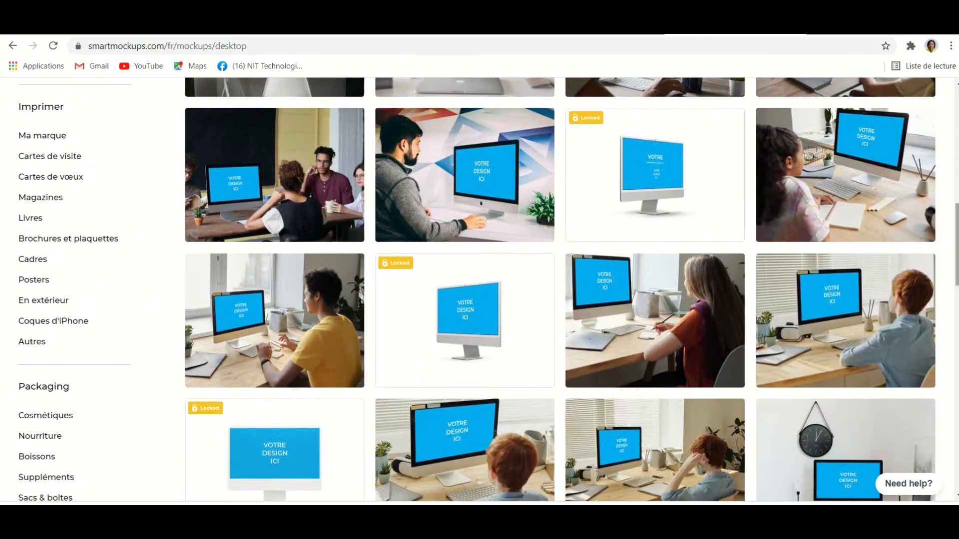
Step: Open the Brochures et plaquettes collection under Imprimer and browse its mockups
click(40, 243)
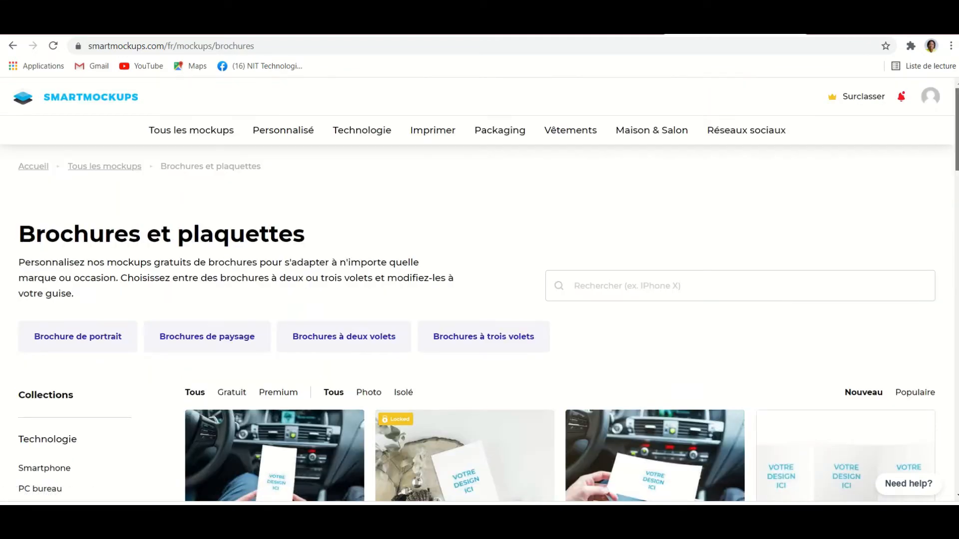
scroll(479, 290, down, 16)
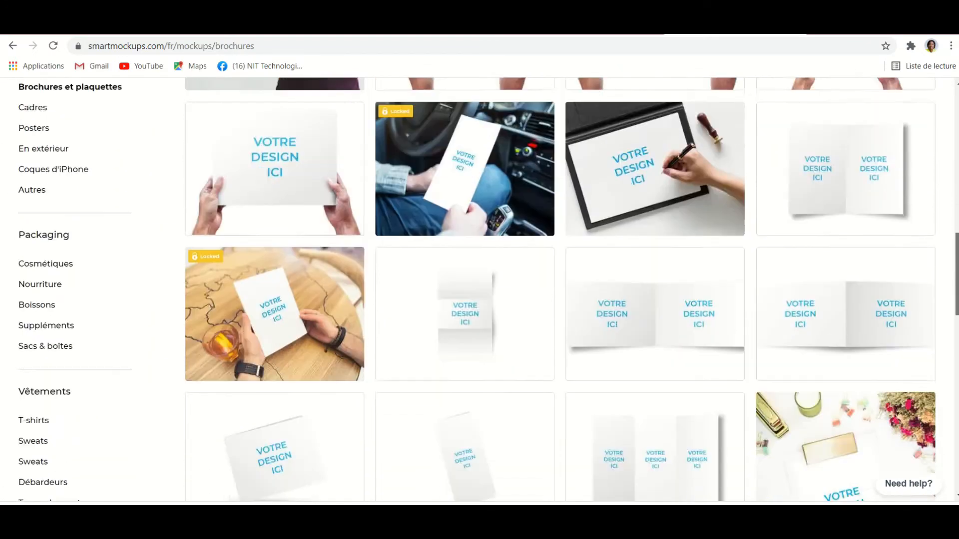
scroll(694, 334, down, 5)
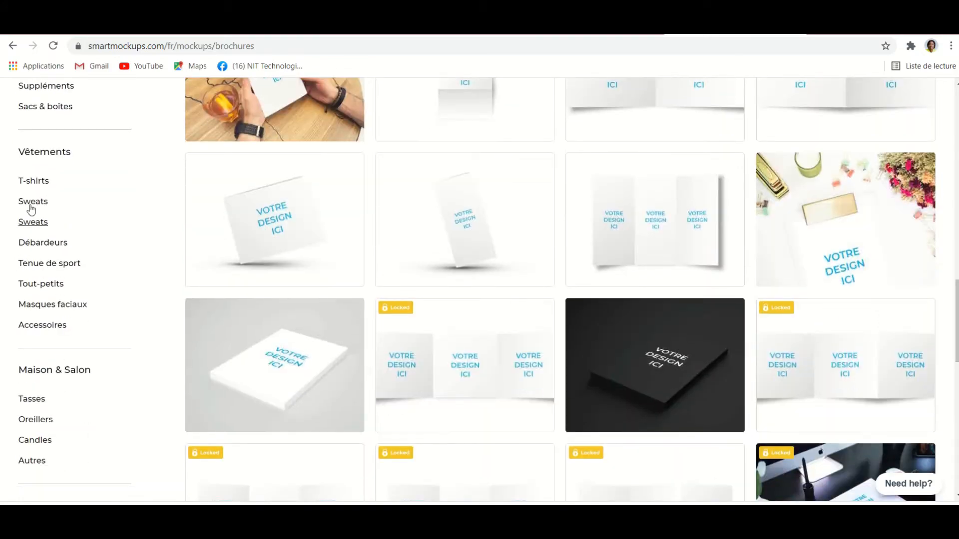
Step: Open the T-shirts collection under Vêtements and browse its first page of mockups
click(34, 181)
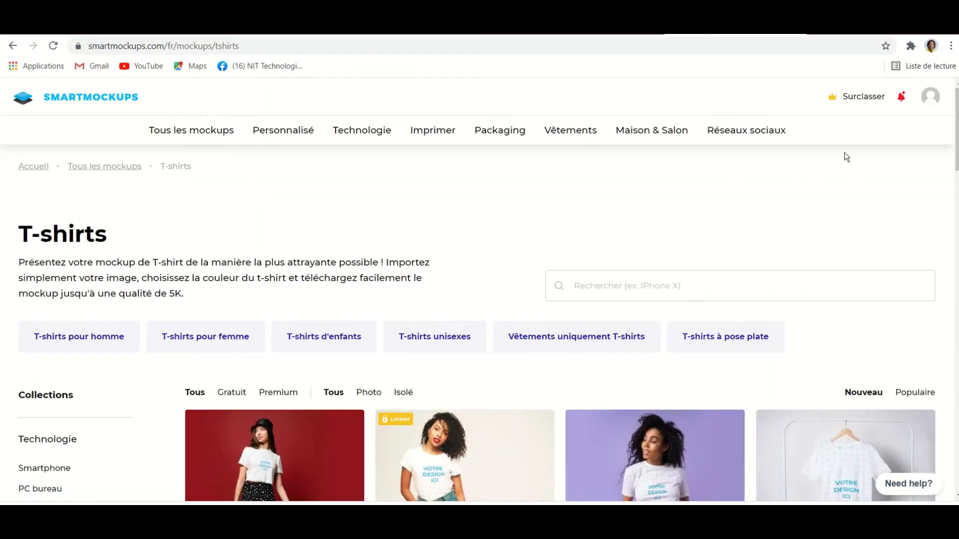
scroll(956, 125, down, 10)
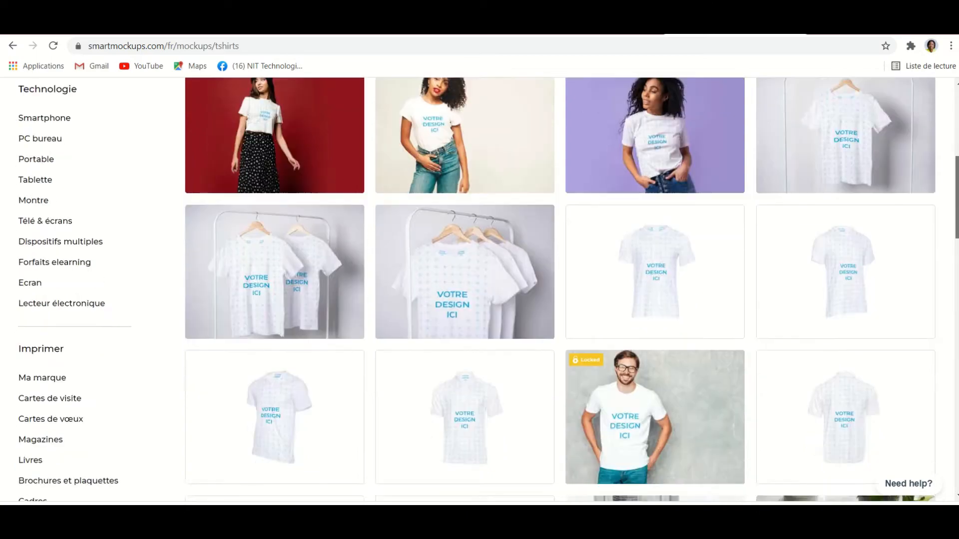
scroll(488, 289, down, 7)
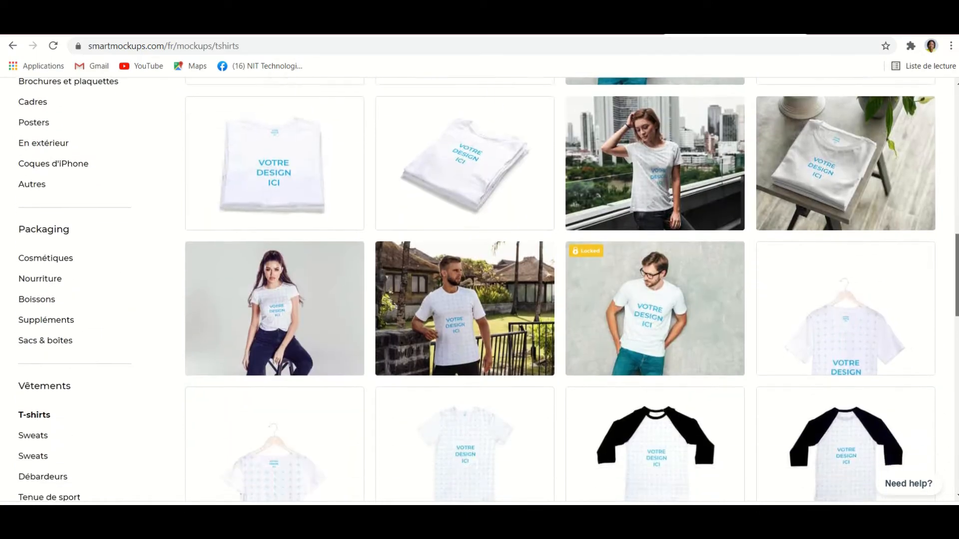
scroll(489, 289, down, 2)
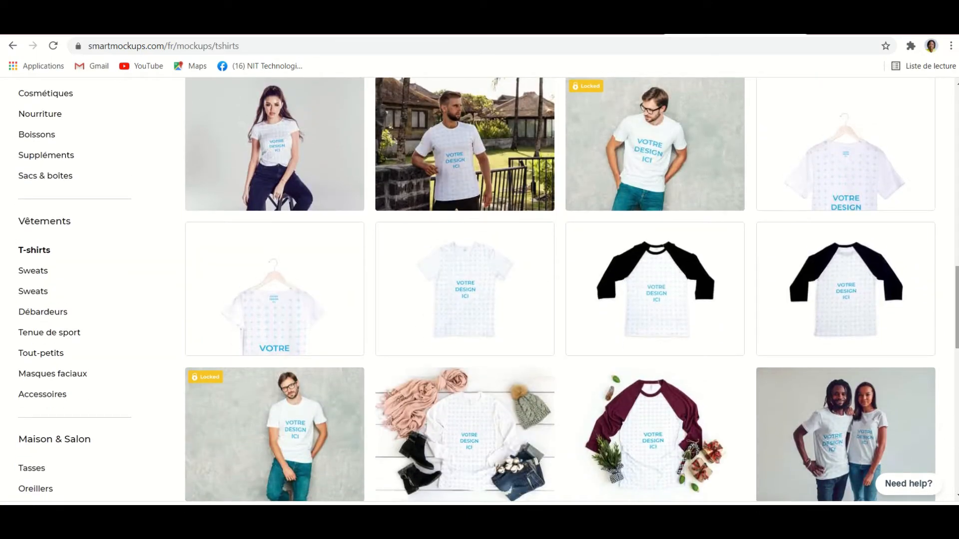
scroll(488, 289, down, 7)
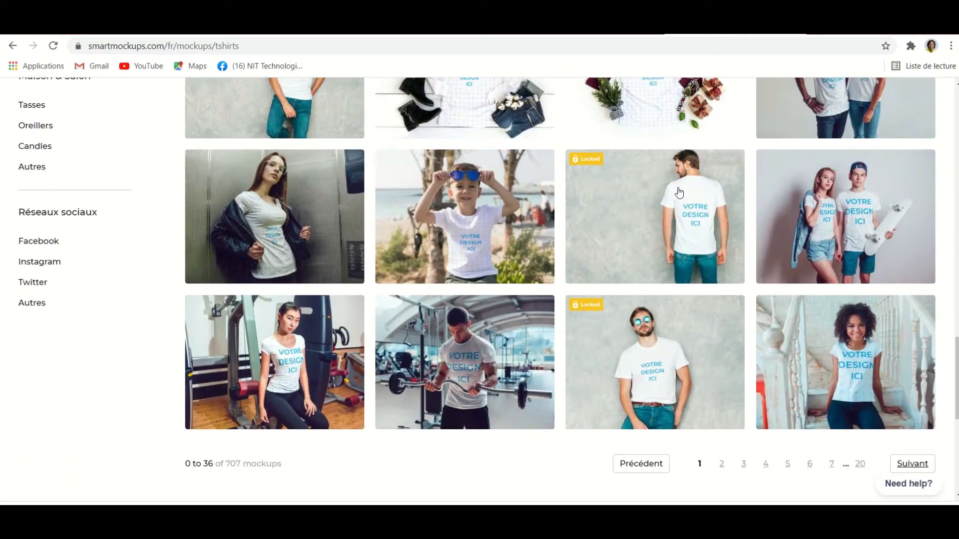
Step: Open the Tasses collection under Maison & Salon and browse its mug mockups
click(33, 106)
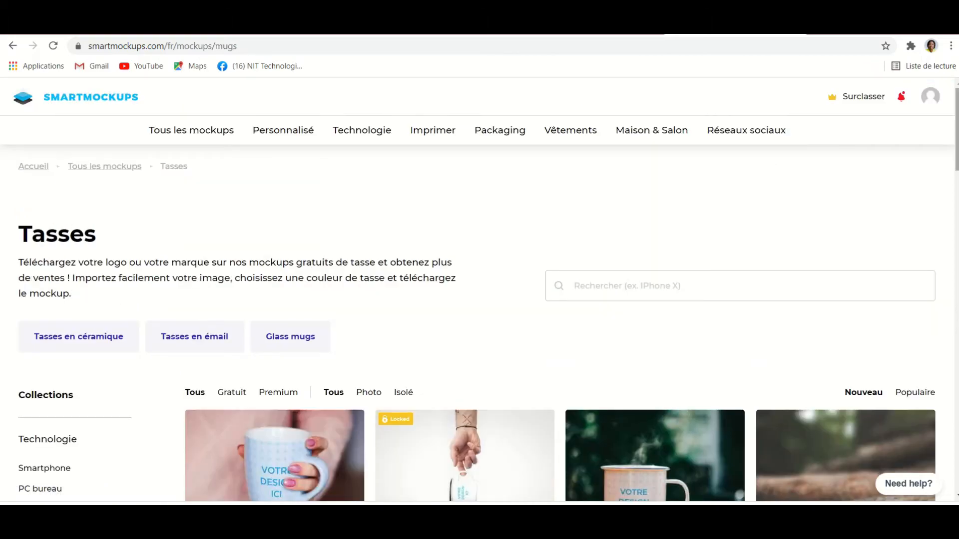
scroll(480, 289, down, 10)
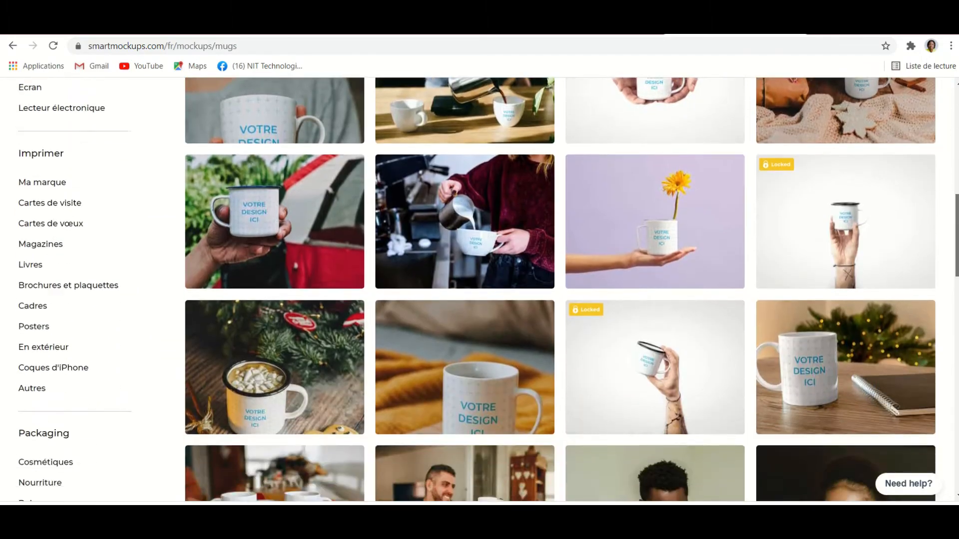
scroll(479, 290, down, 7)
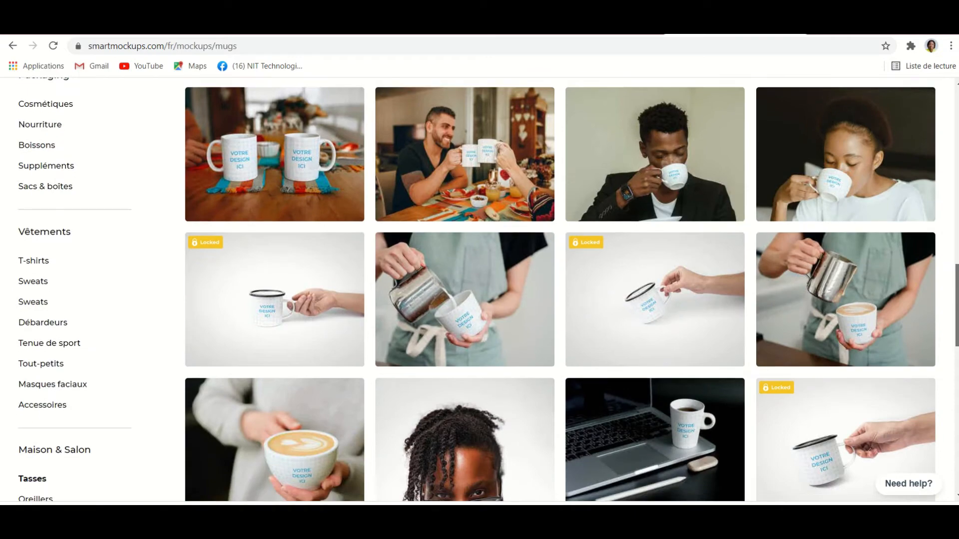
scroll(480, 290, down, 3)
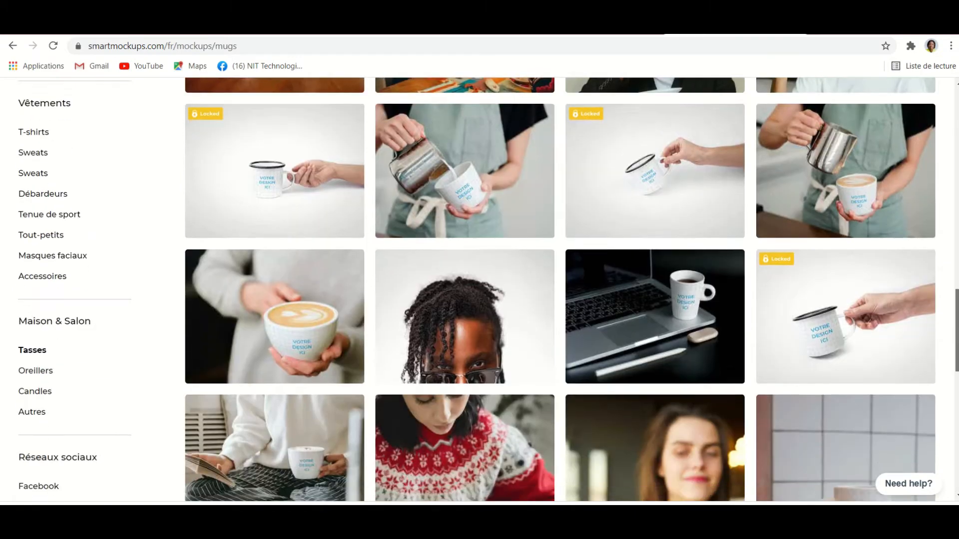
Step: Open the Cosmétiques mockup collection under Packaging
scroll(480, 290, up, 8)
scroll(479, 289, down, 1)
right_click(957, 266)
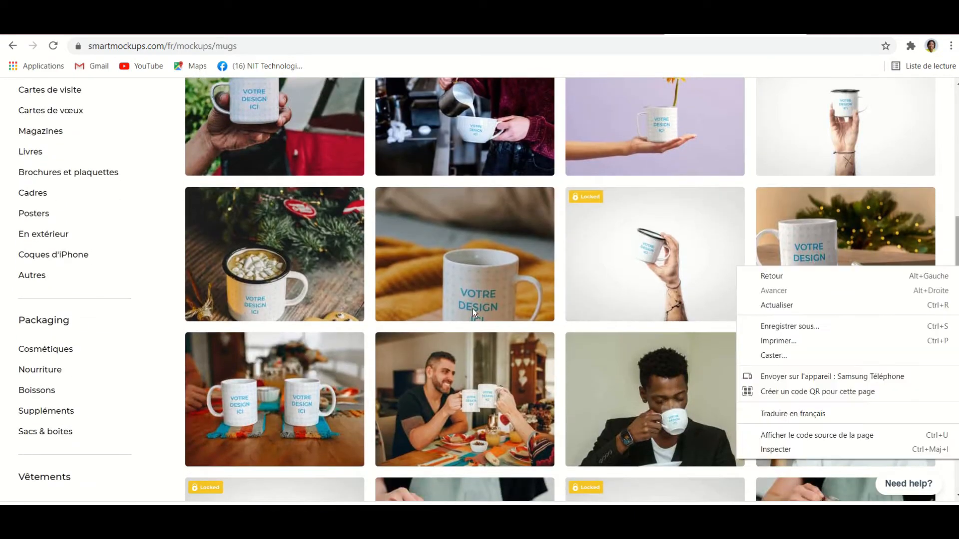
click(52, 349)
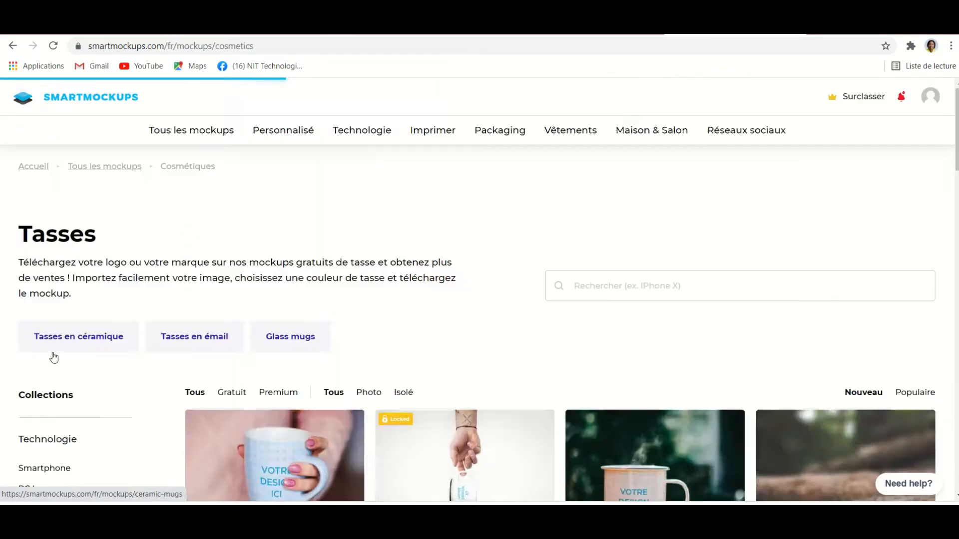
Step: Browse the bottle, jar and tube mockups in the Cosmétiques collection
scroll(479, 293, down, 6)
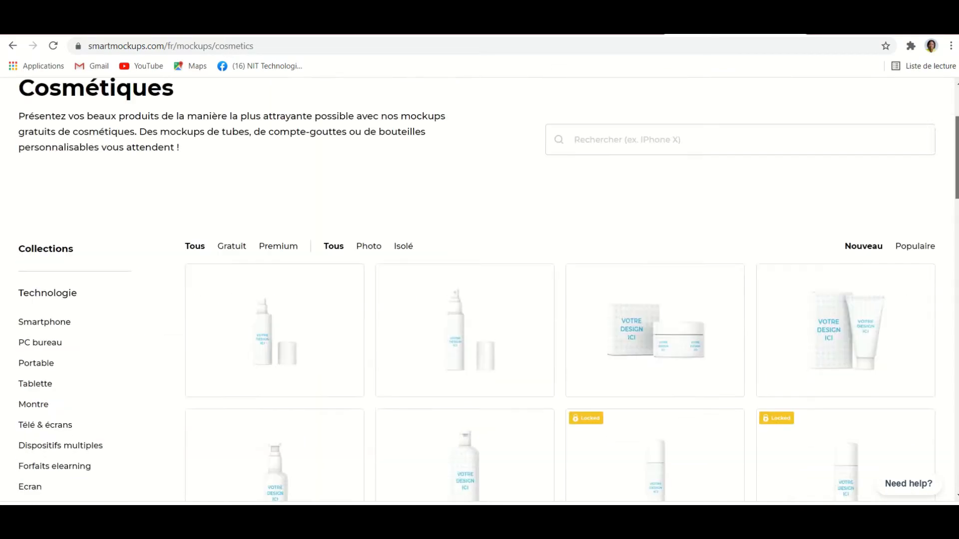
scroll(480, 290, down, 6)
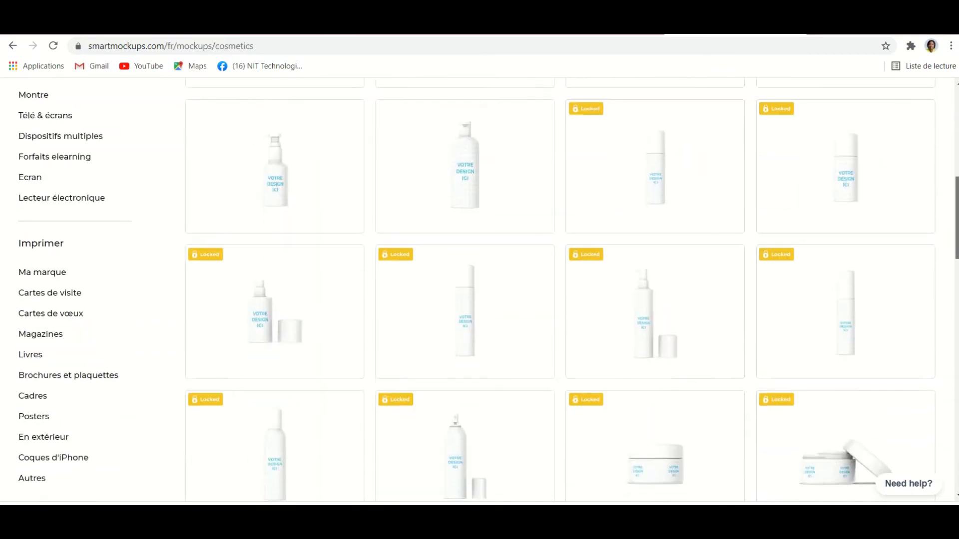
scroll(479, 290, down, 2)
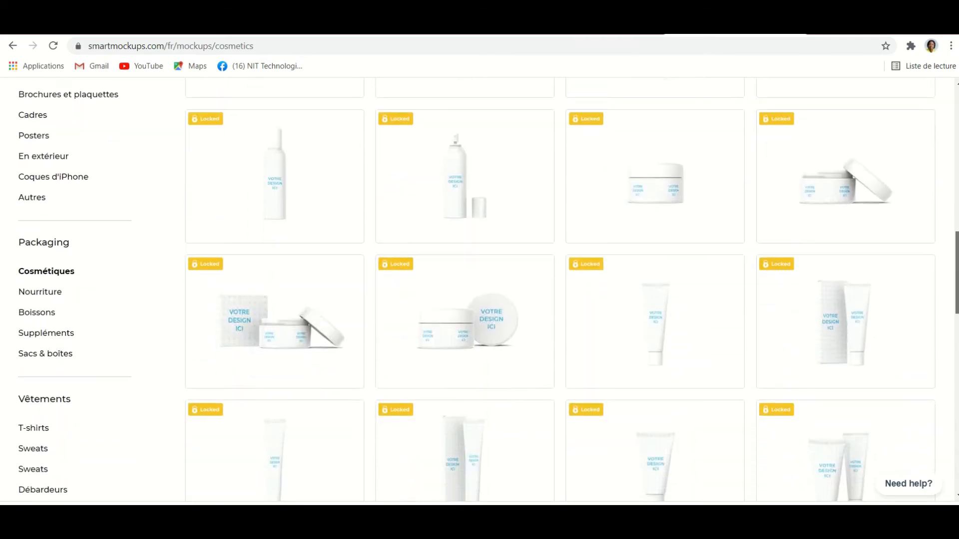
scroll(479, 289, up, 7)
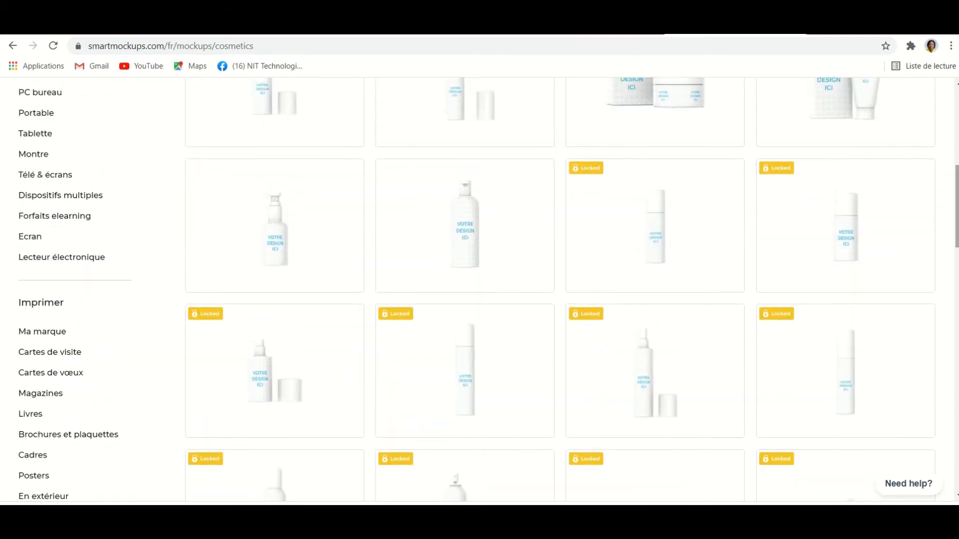
scroll(479, 289, up, 5)
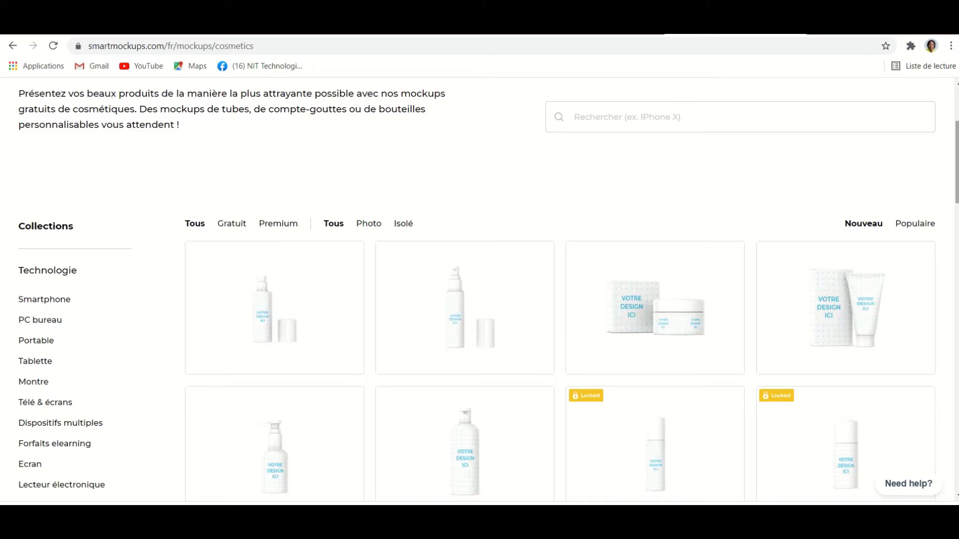
scroll(956, 200, down, 2)
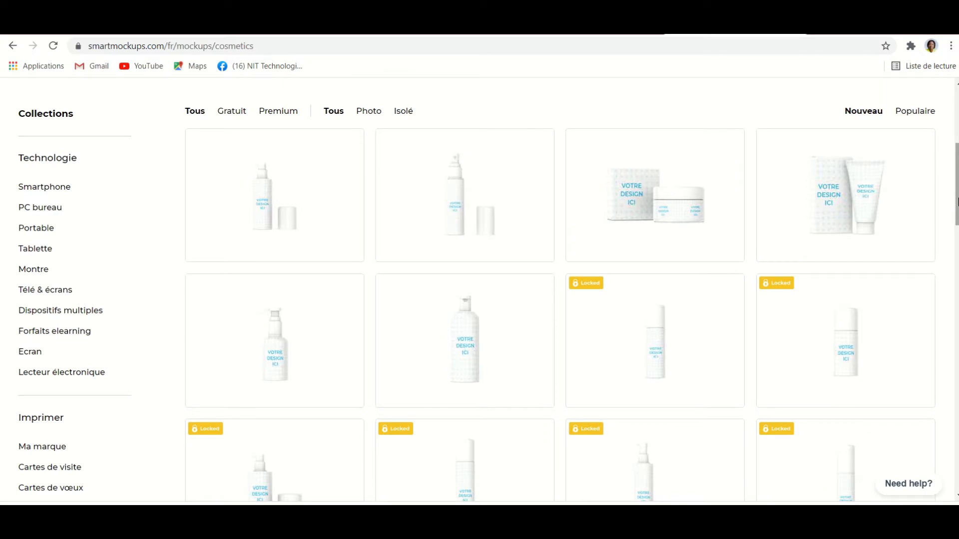
scroll(479, 299, up, 2)
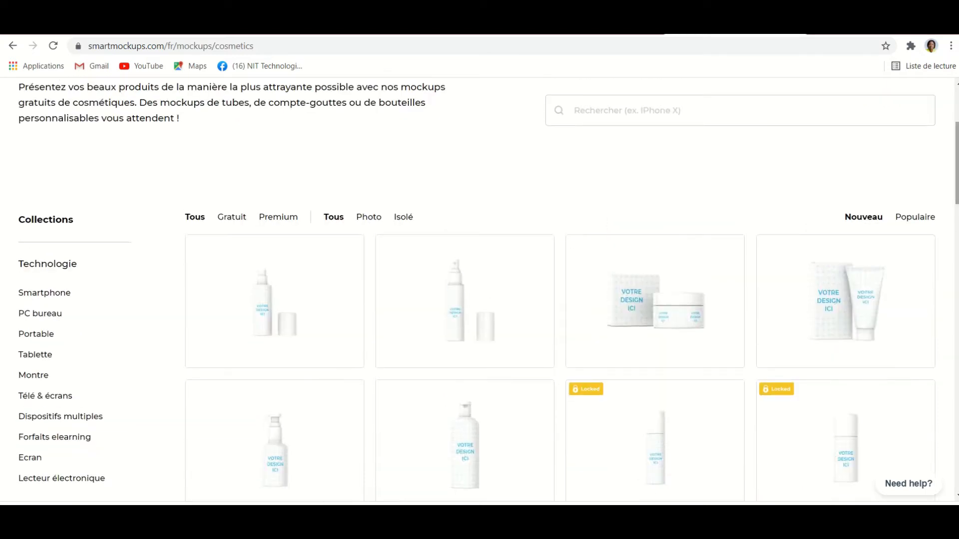
scroll(956, 222, down, 4)
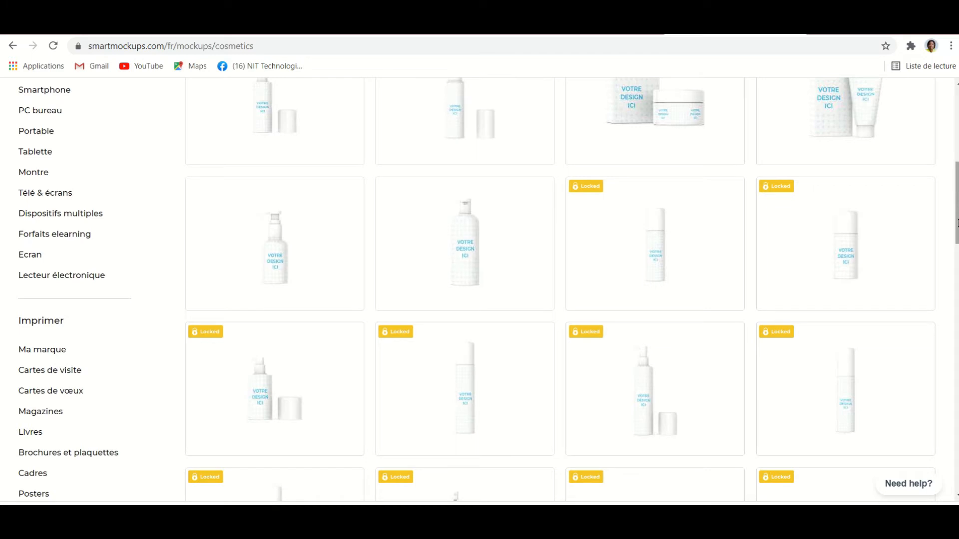
drag(957, 222, 957, 267)
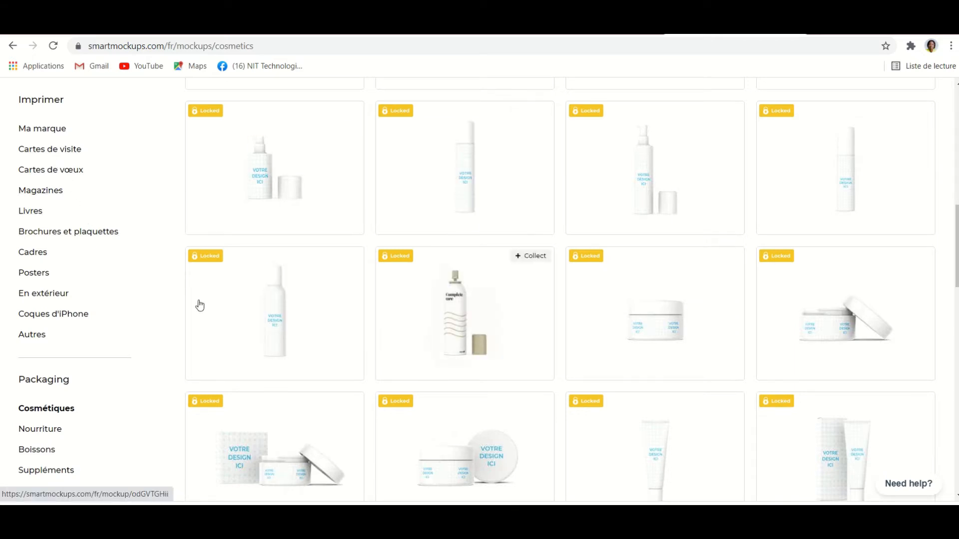
Step: Open the Livres collection under Imprimer and choose the "Thick portrait hard cover books 5.5x8.5" mockup on page 2
click(40, 213)
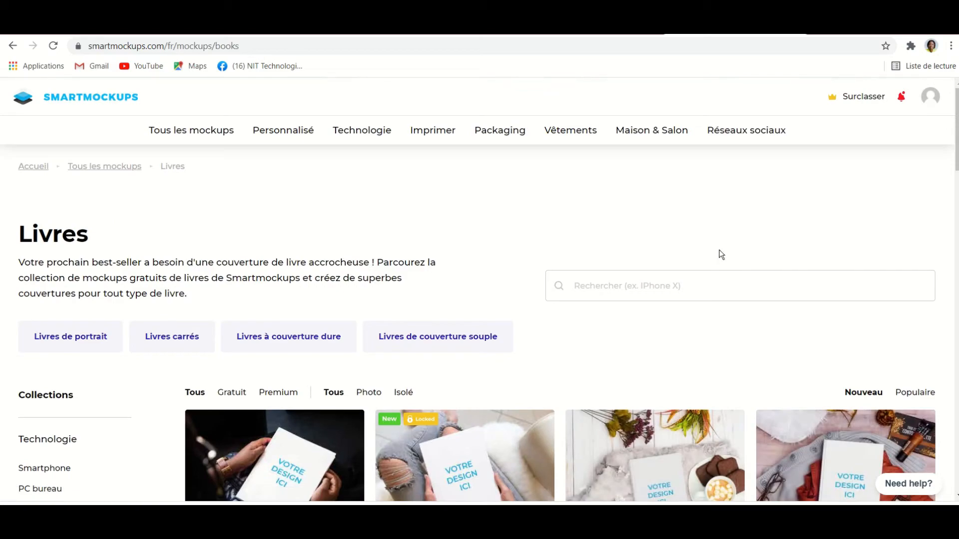
scroll(479, 290, down, 10)
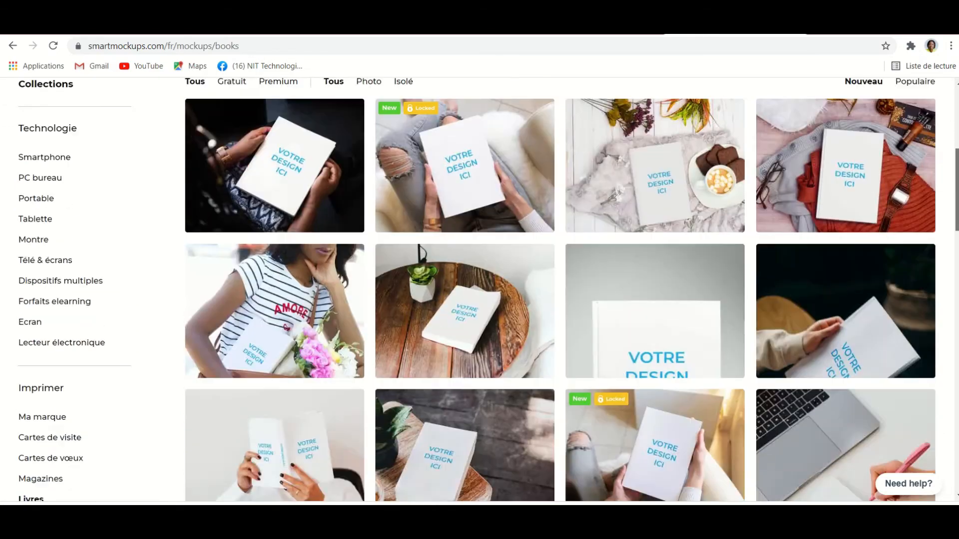
scroll(772, 227, down, 5)
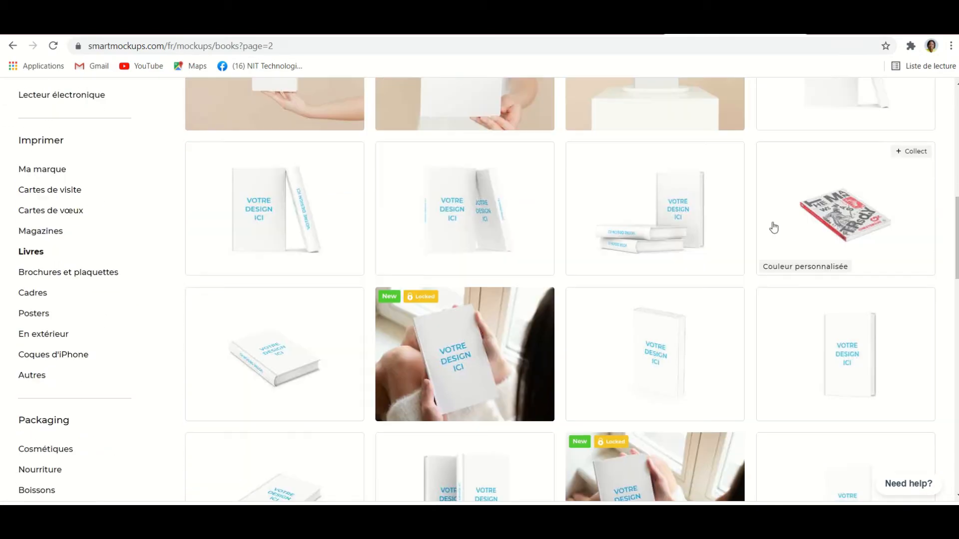
click(656, 201)
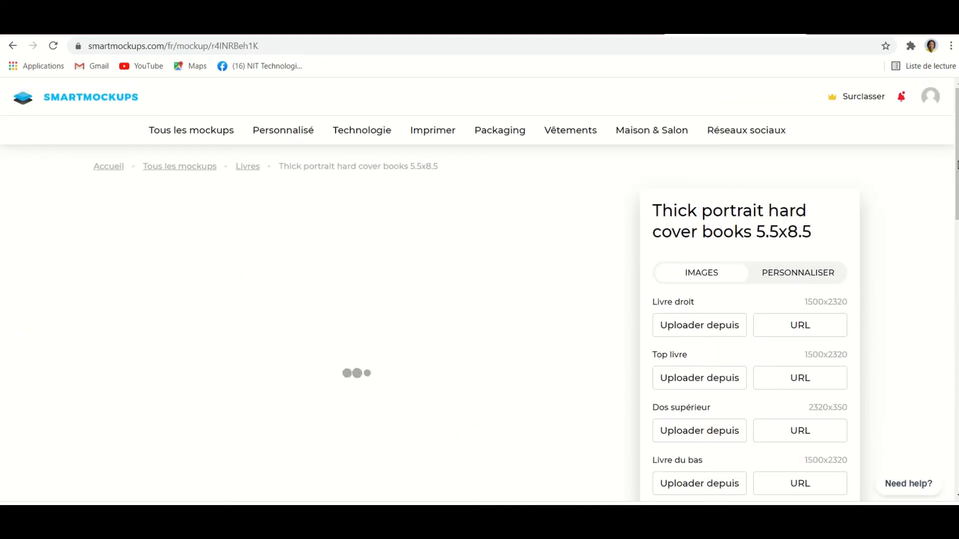
Step: Upload "TIME IS NOT ON OUR SIDE" PNG from the Téléchargements folder as the Livre droit cover image
drag(653, 211, 706, 339)
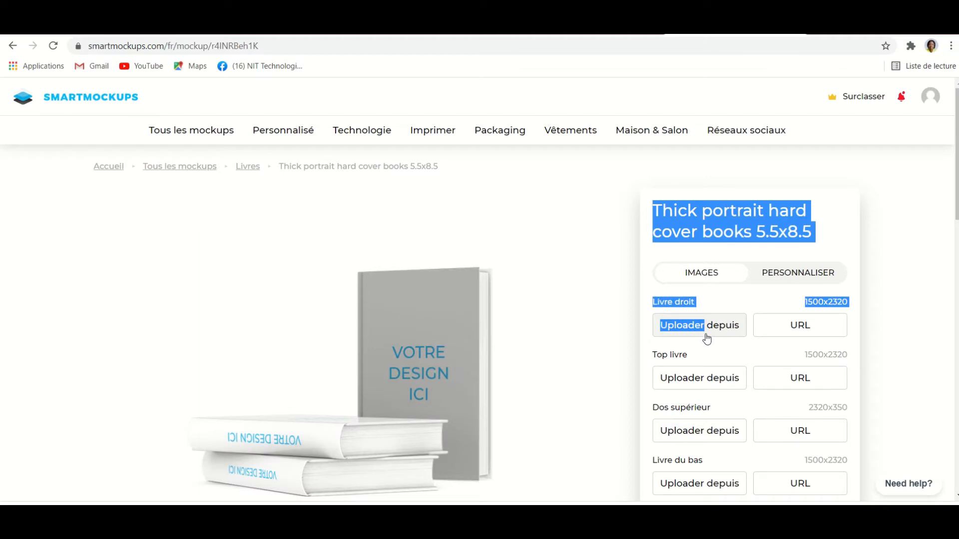
click(709, 336)
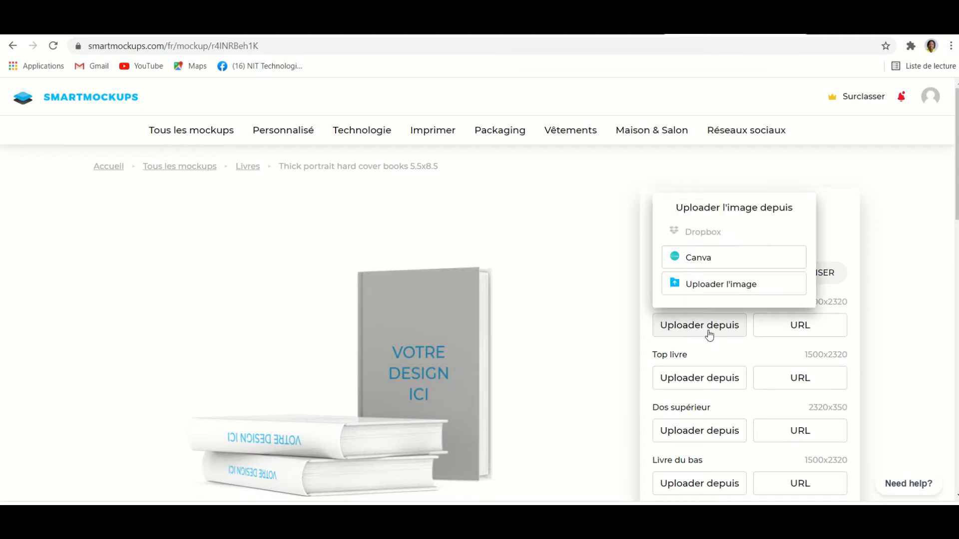
click(720, 285)
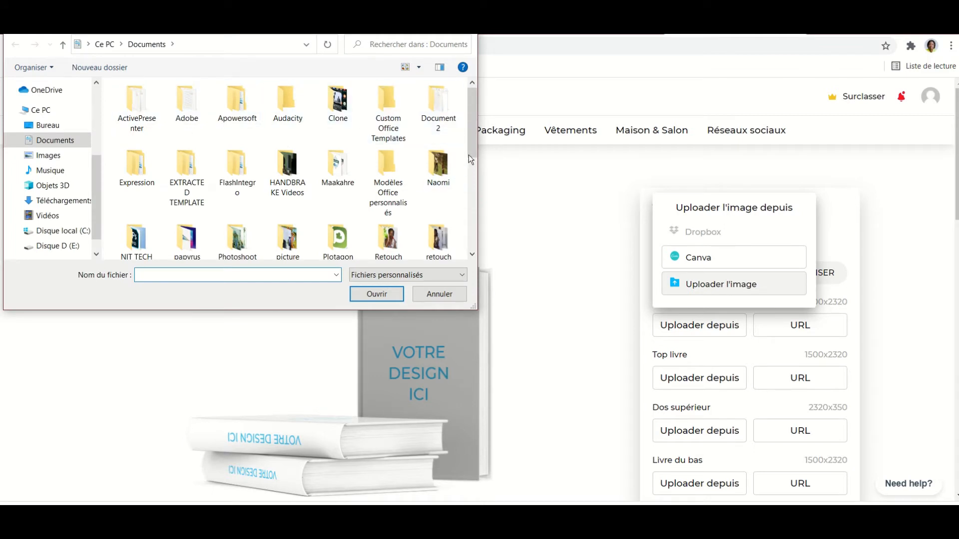
drag(468, 155, 466, 246)
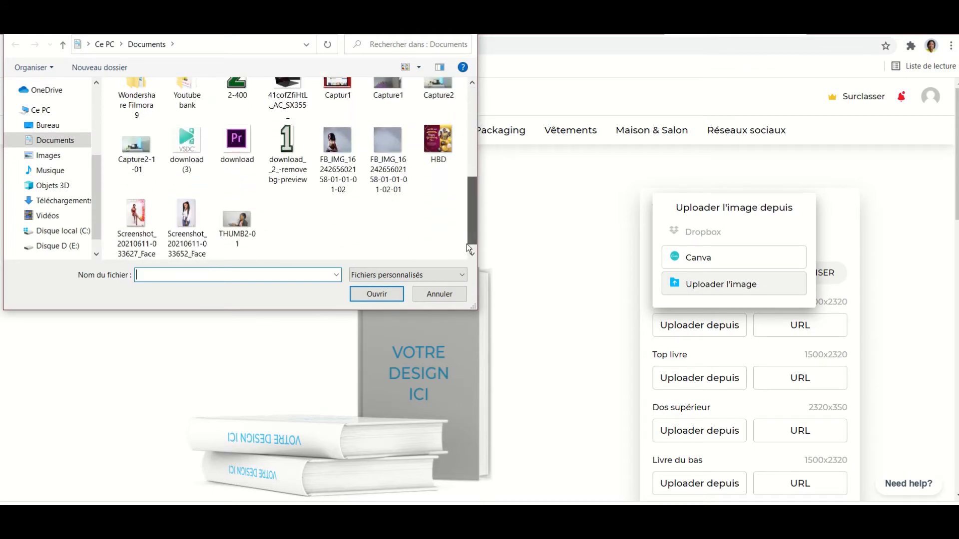
click(58, 200)
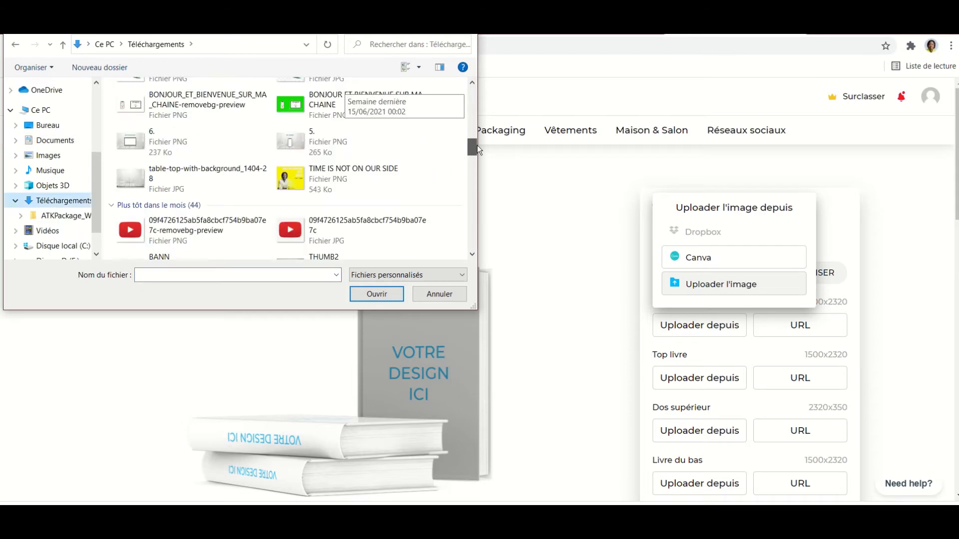
double_click(352, 171)
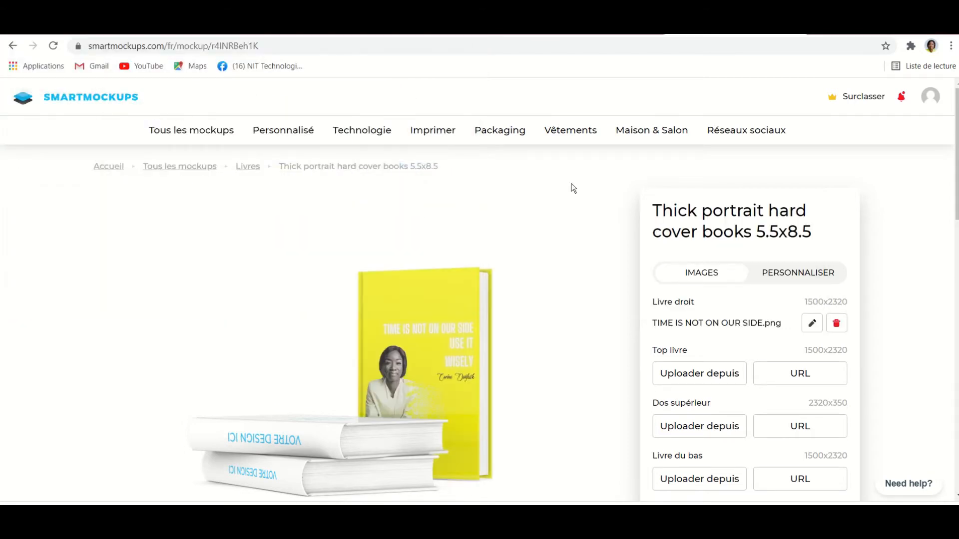
Step: Upload the "time is not on our side (1)" image from the computer as the Top livre cover
click(683, 381)
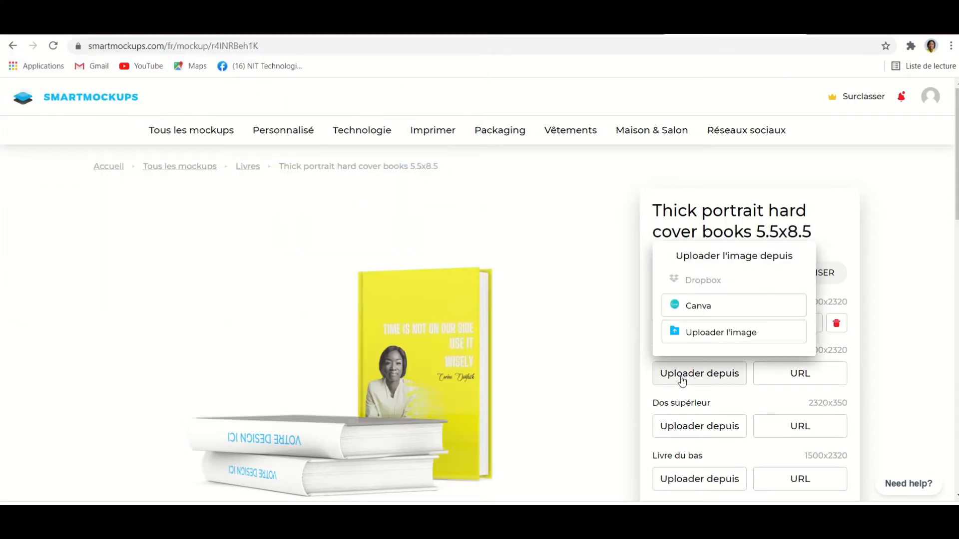
click(720, 338)
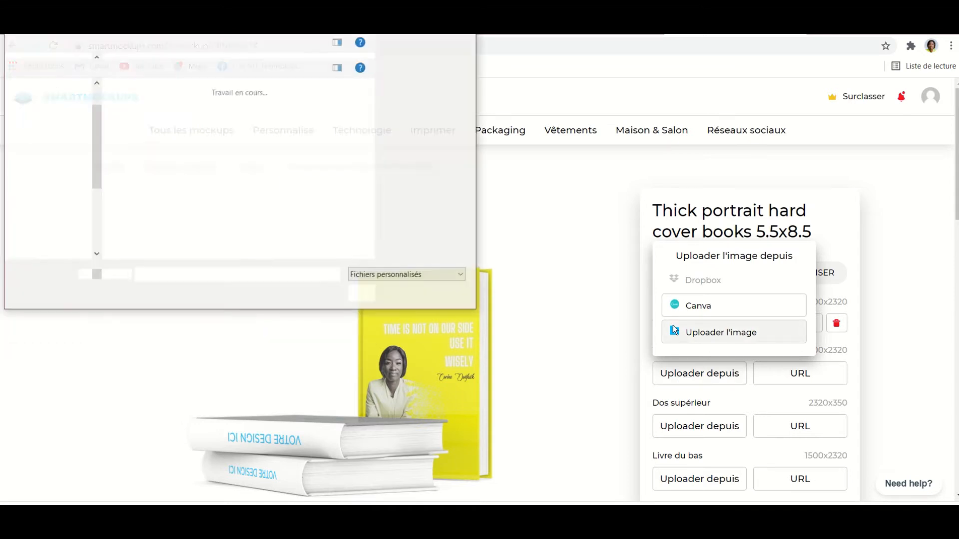
scroll(157, 191, down, 3)
click(157, 191)
double_click(157, 190)
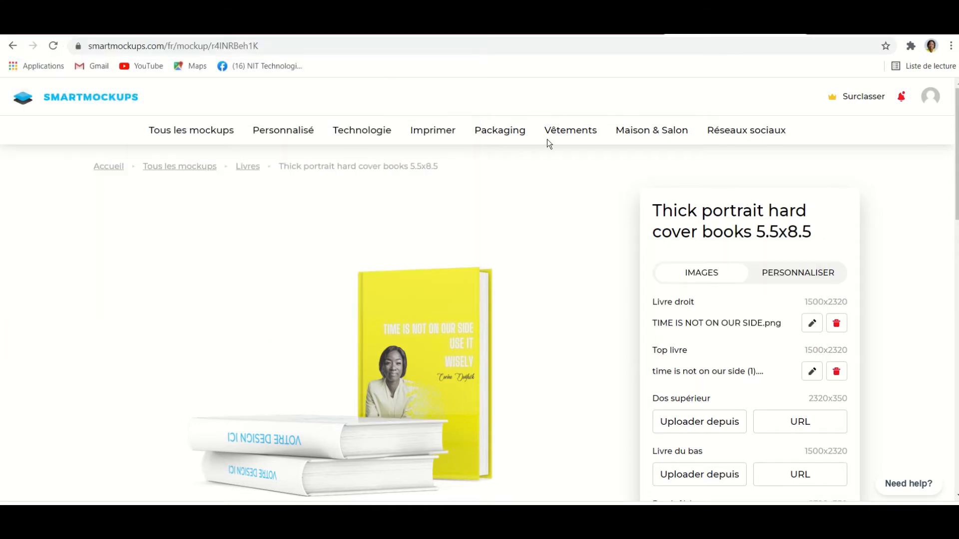
Step: Upload name.png from Documents > Youtube bank > Youtube Profile as the Dos supérieur spine image
scroll(848, 200, down, 1)
scroll(712, 239, down, 3)
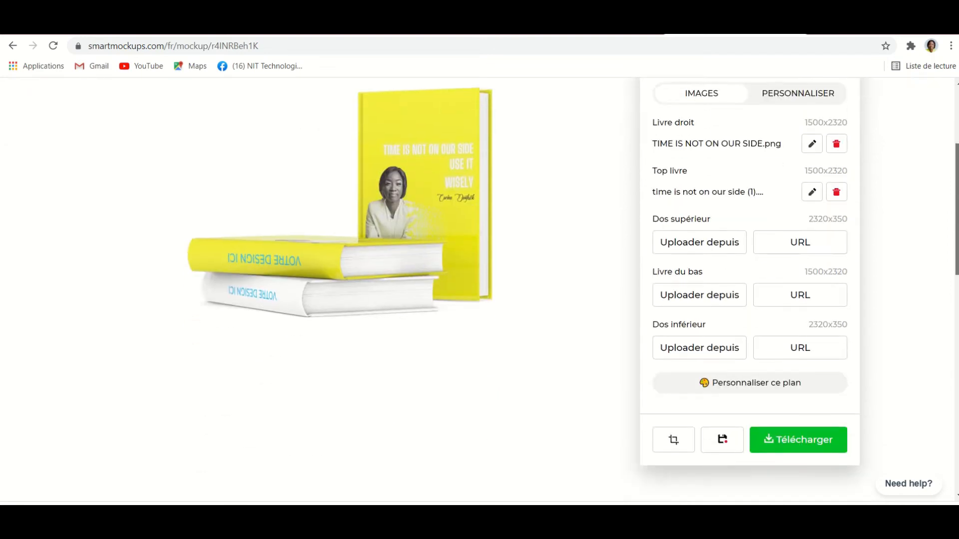
click(712, 239)
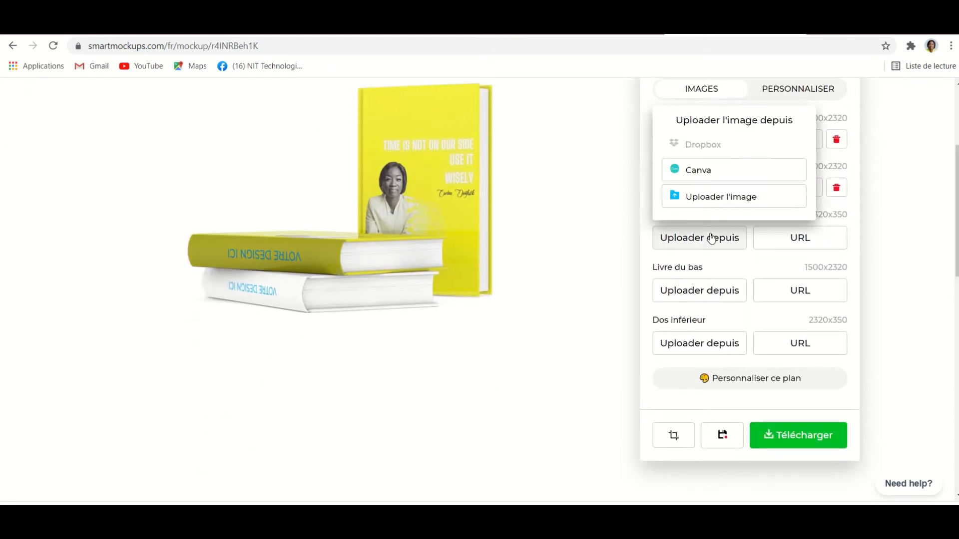
click(710, 198)
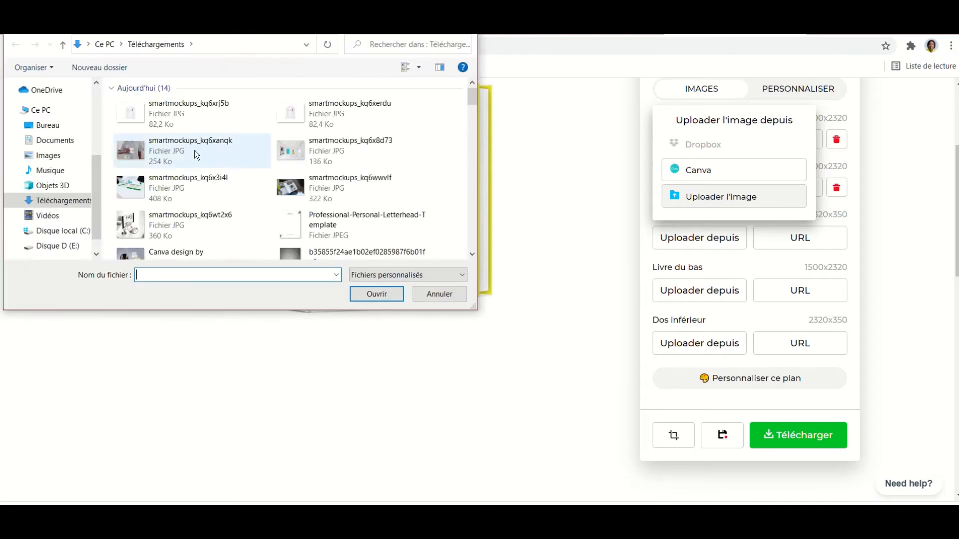
click(54, 141)
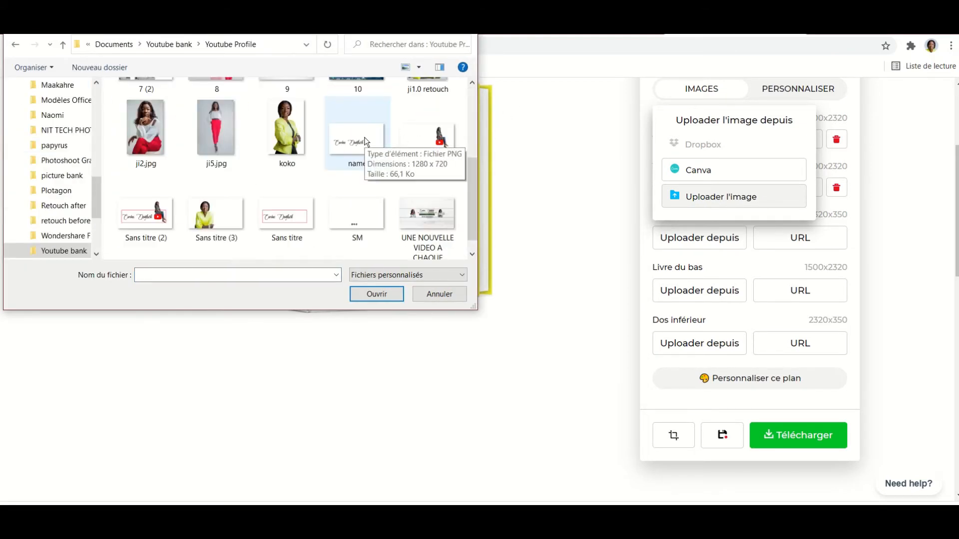
double_click(364, 141)
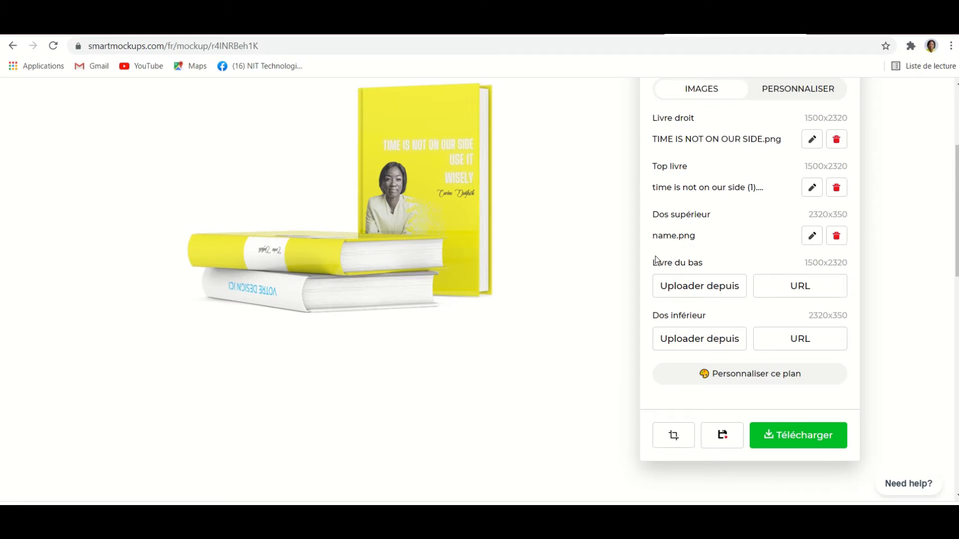
Step: Enlarge the Dos supérieur image to fill most of the spine area, rotate it 180° and apply the crop
click(813, 236)
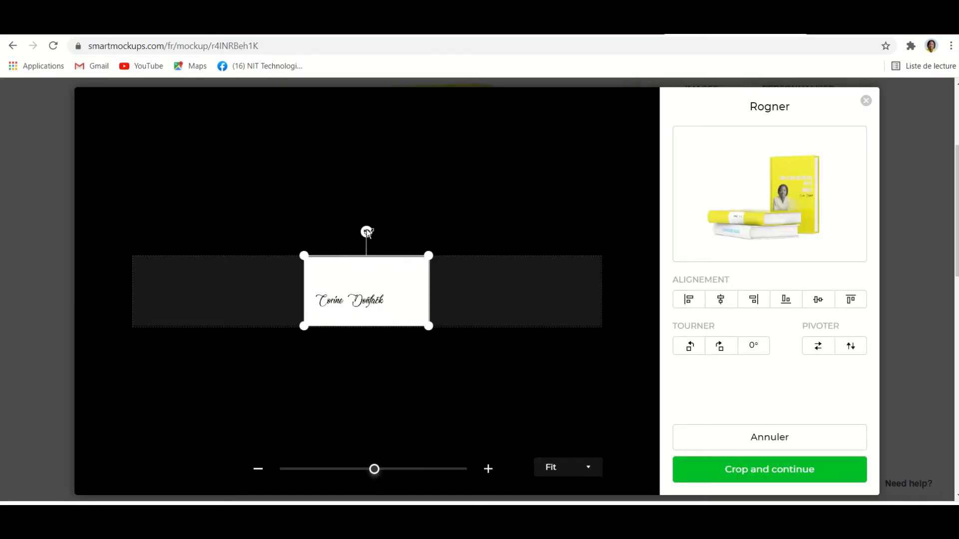
drag(367, 232, 784, 223)
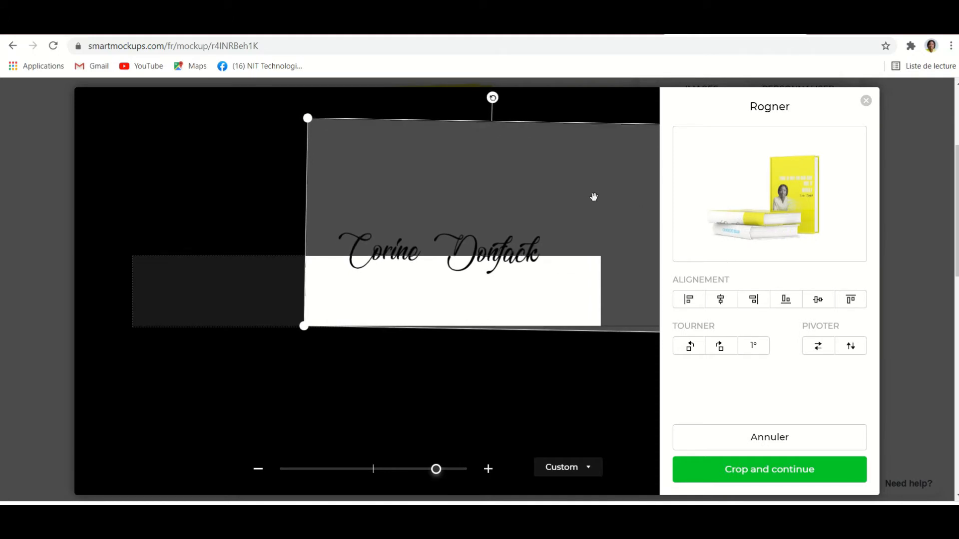
drag(593, 196, 511, 232)
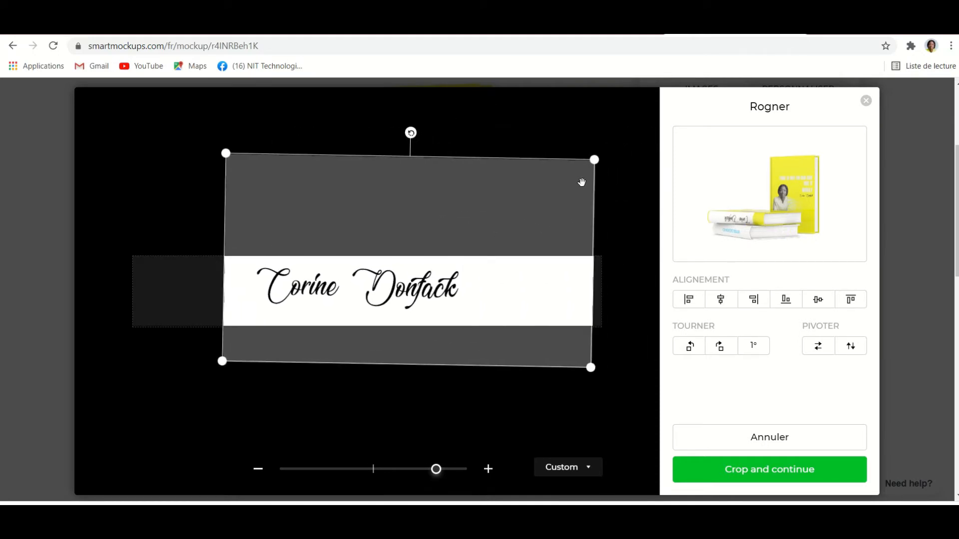
drag(595, 161, 638, 124)
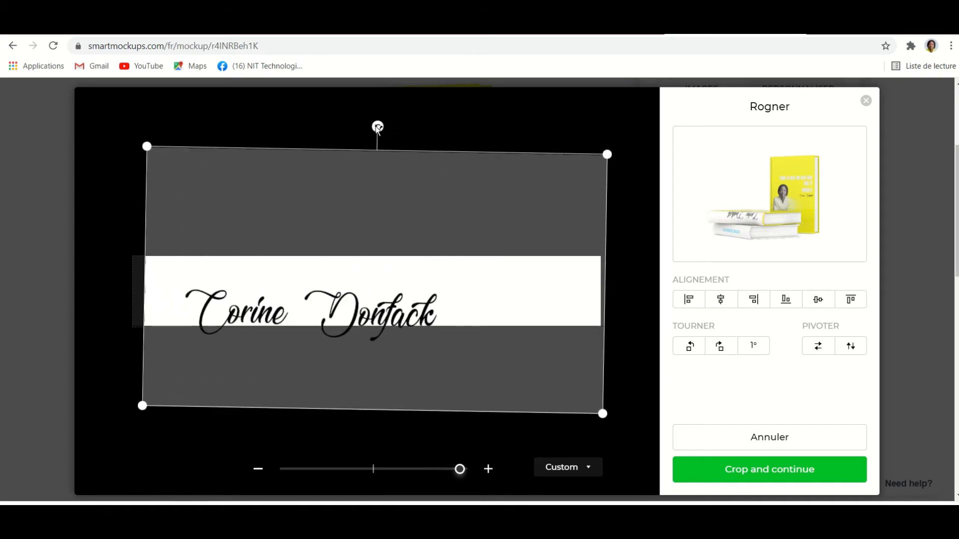
drag(378, 126, 376, 313)
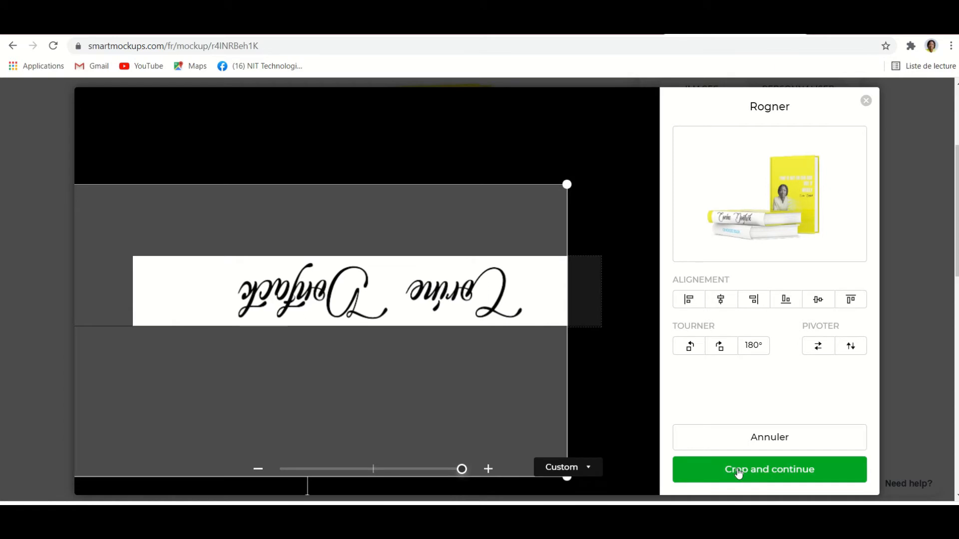
click(738, 473)
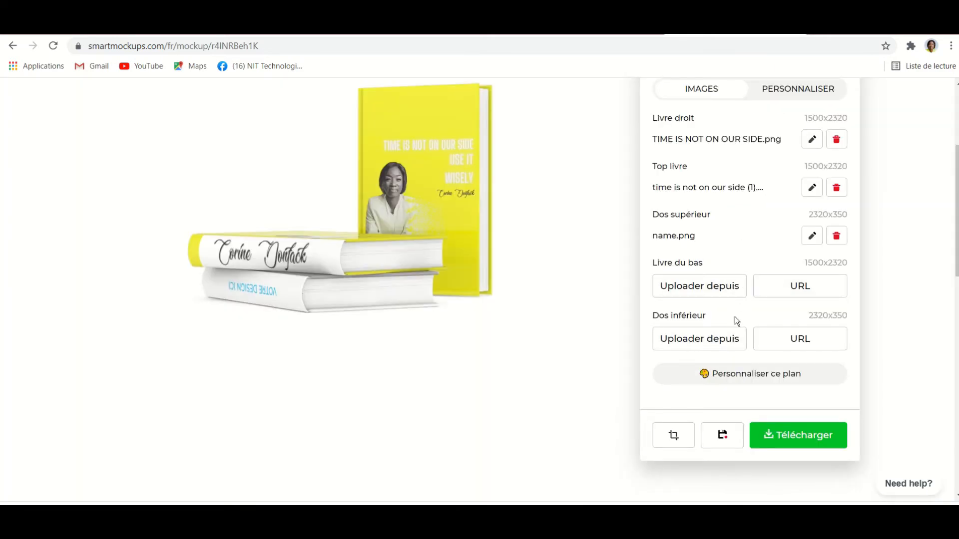
Step: Upload "time is not on our side (1)" as Livre du bas and name.png as Dos inférieur, with the spine name rotated upright
click(721, 285)
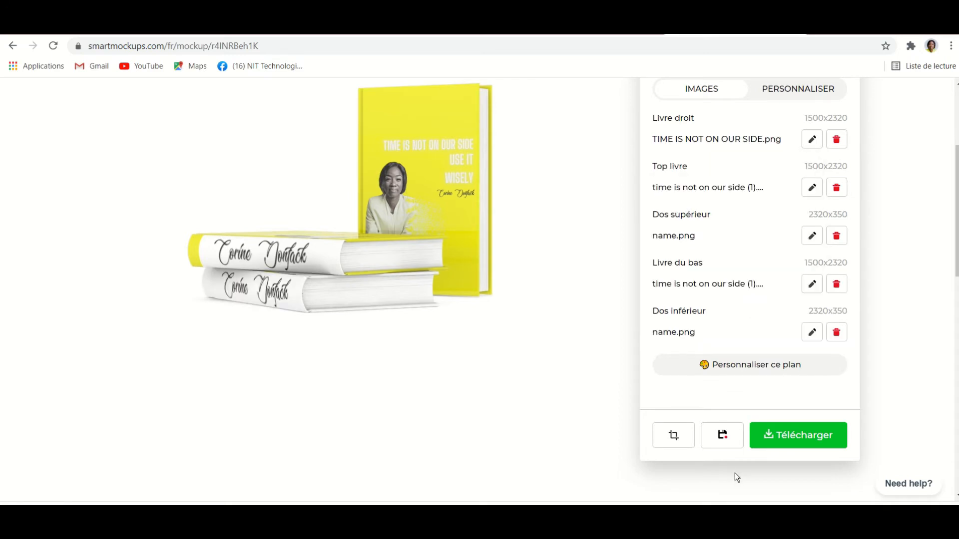
drag(794, 396, 652, 263)
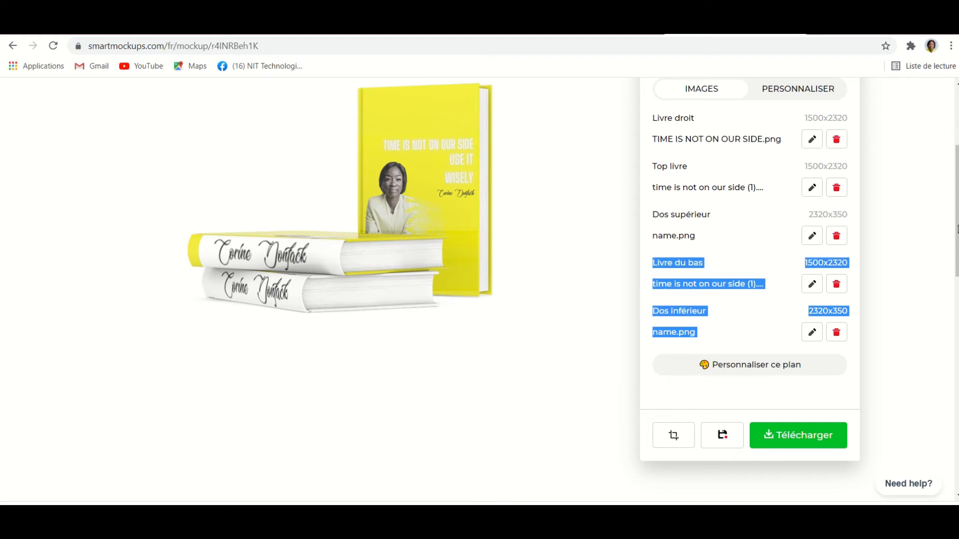
Step: Set the background (Fond) of the book mockup to the preset light grey gradient
drag(957, 229, 801, 403)
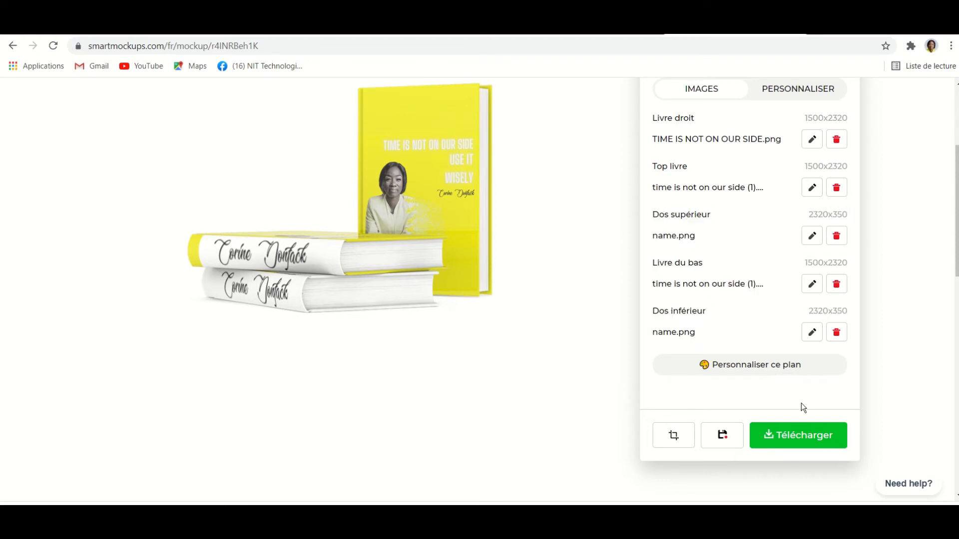
click(754, 366)
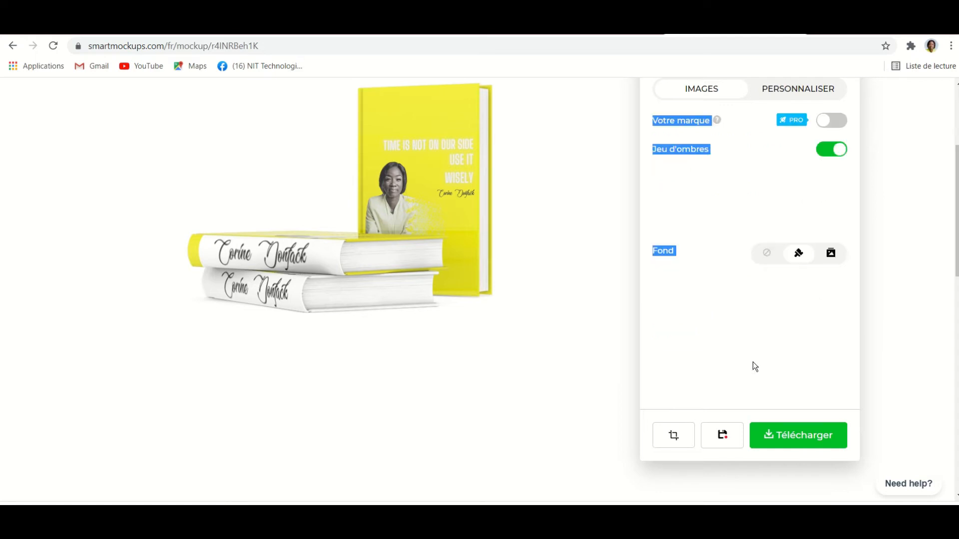
click(757, 333)
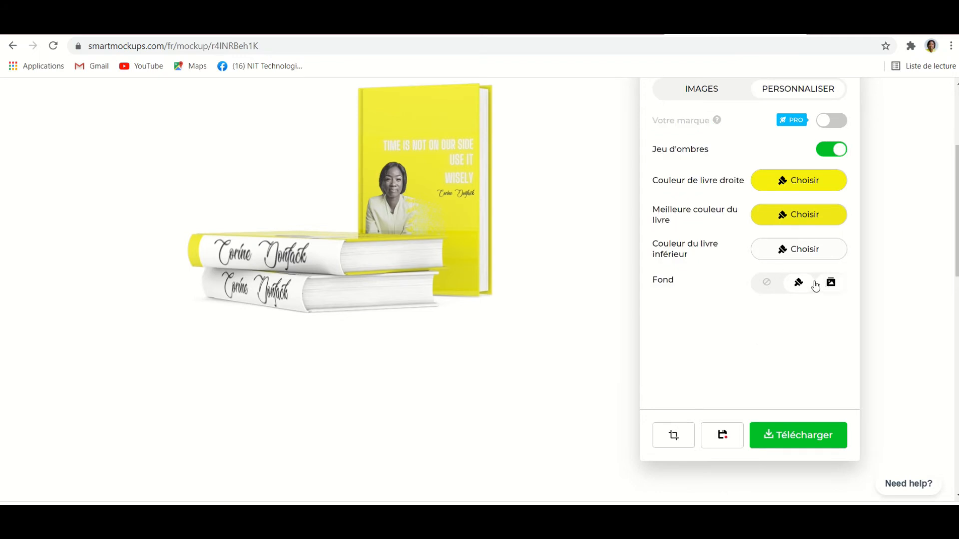
click(798, 284)
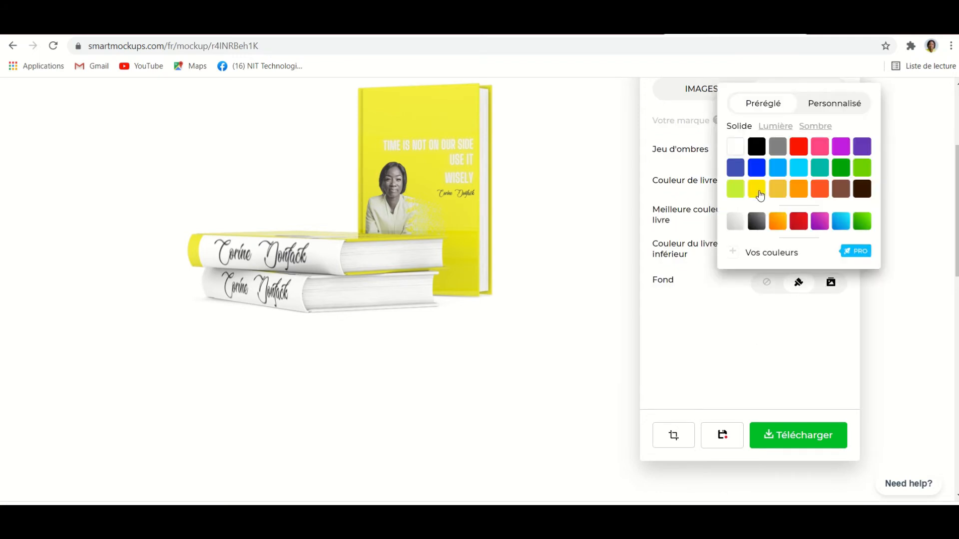
click(737, 220)
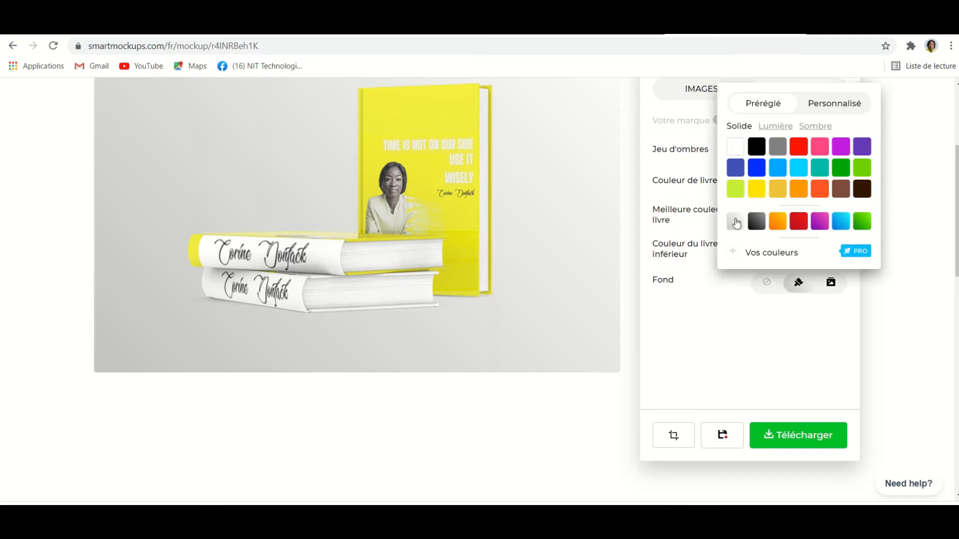
click(734, 368)
Step: Download the book mockup in Haute quality at 1920x1344
scroll(734, 368, down, 1)
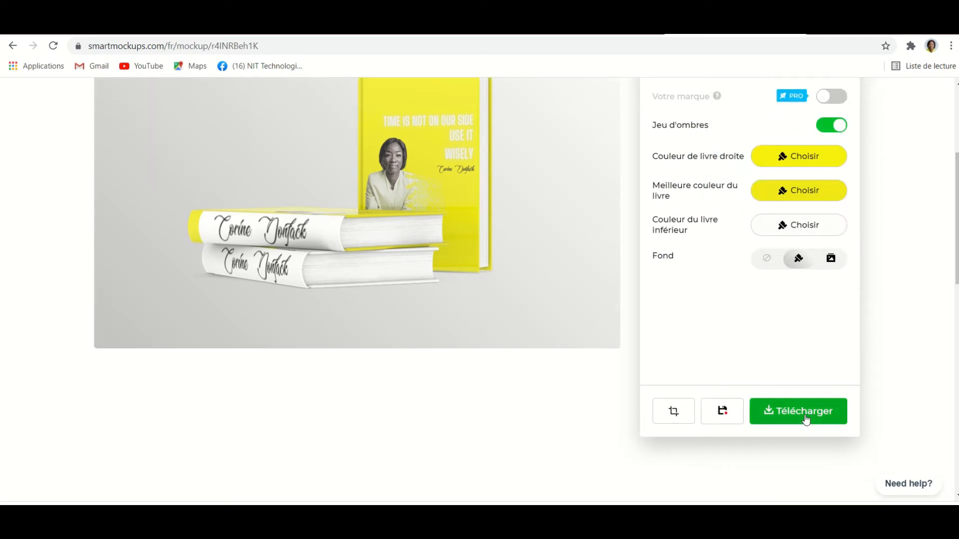
click(805, 419)
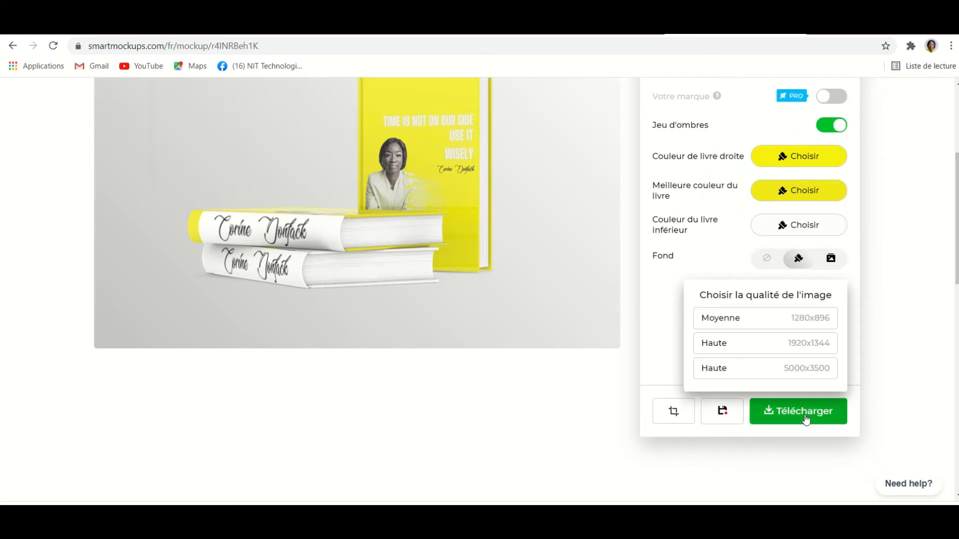
click(782, 347)
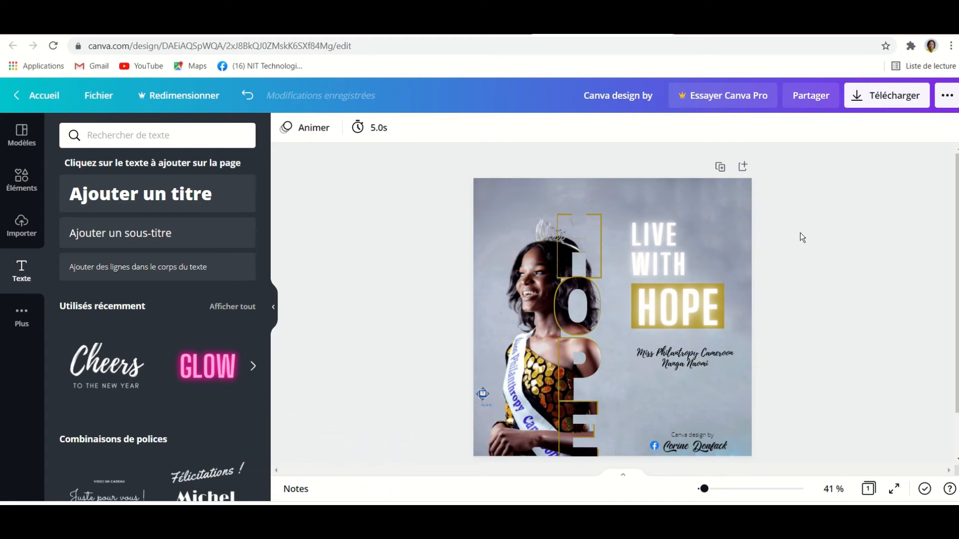
Step: Switch to the "Live with Hope" design in Canva and connect Canva to the Smartmockups account from its publishing options
click(940, 105)
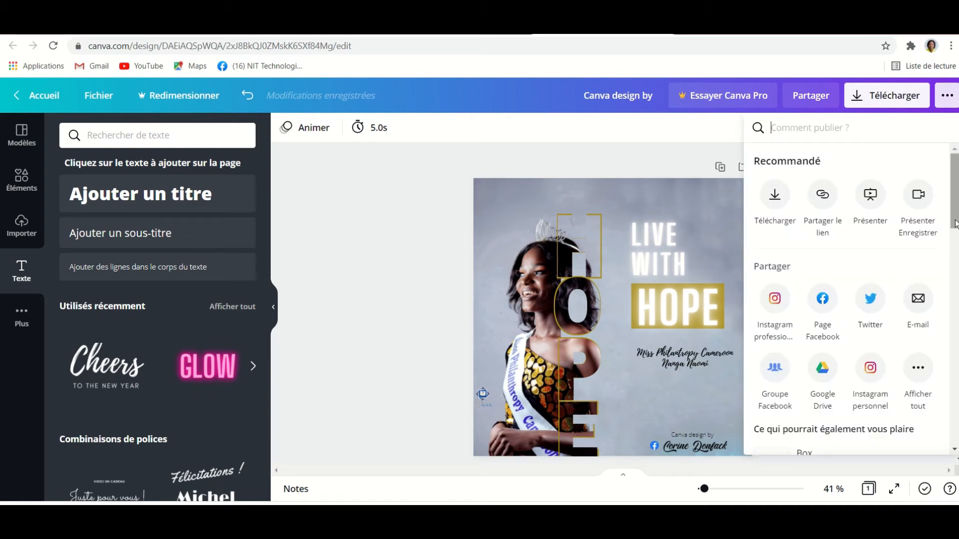
drag(955, 224, 955, 388)
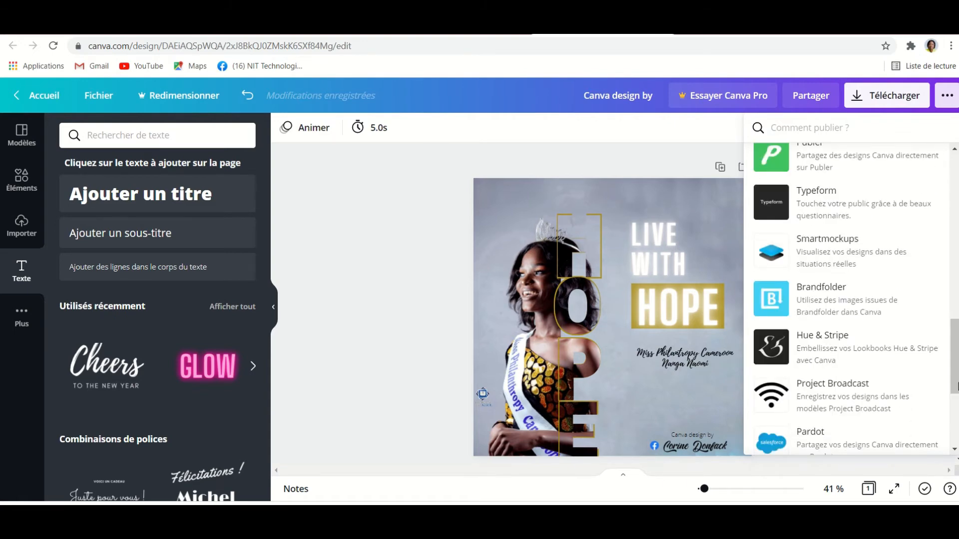
click(876, 262)
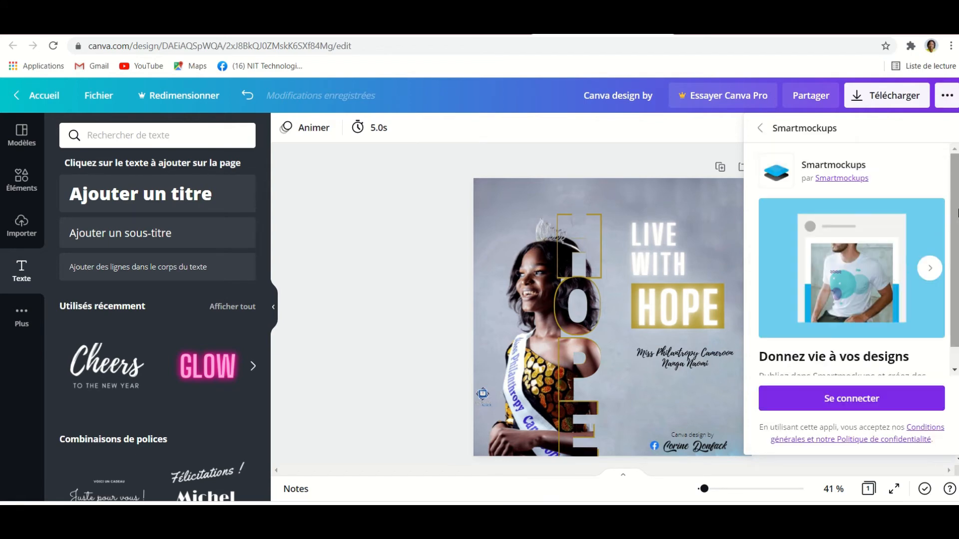
click(852, 400)
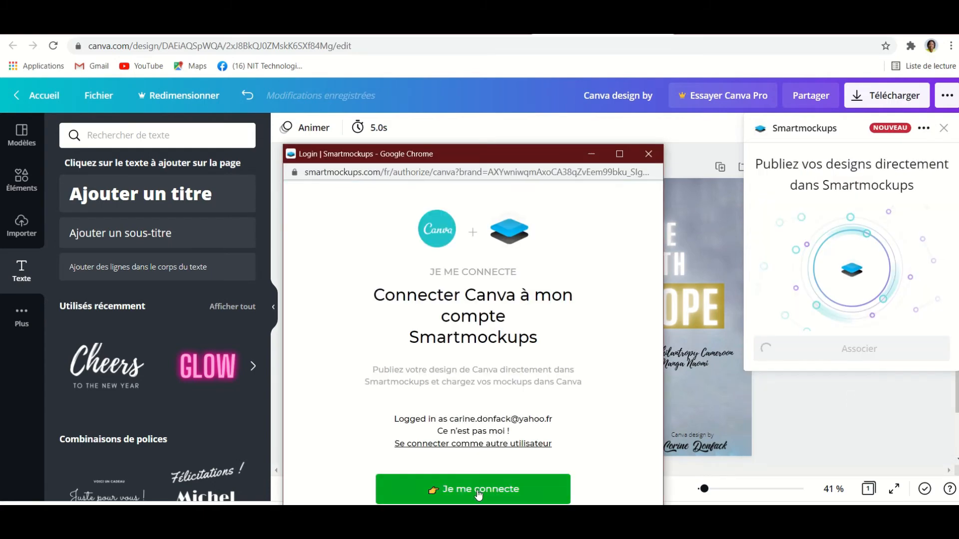
click(478, 492)
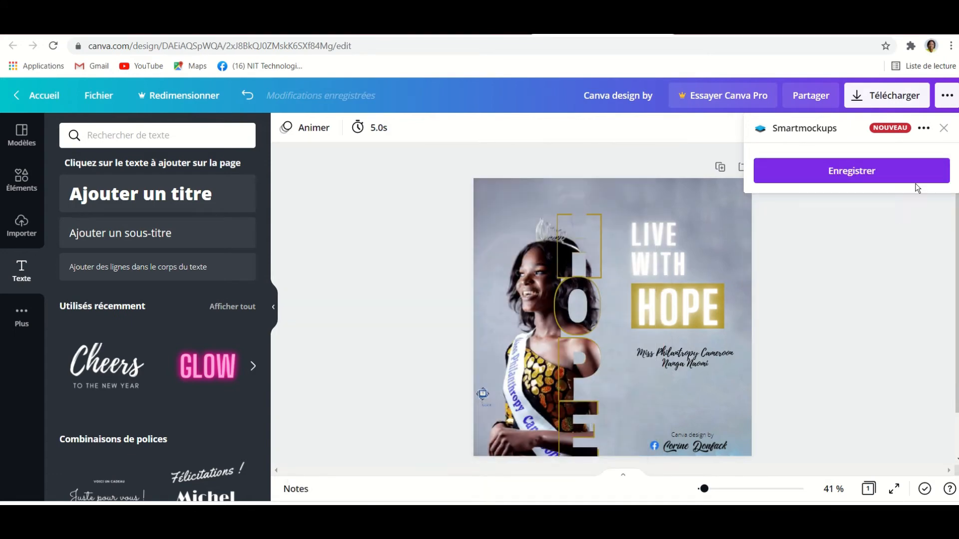
Step: Save the Canva design to Smartmockups and open it there
click(902, 172)
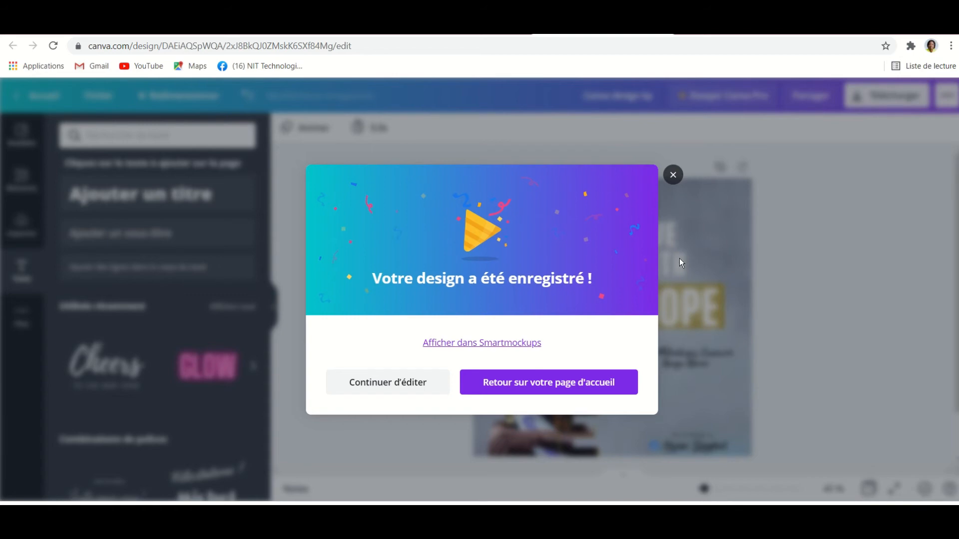
click(492, 344)
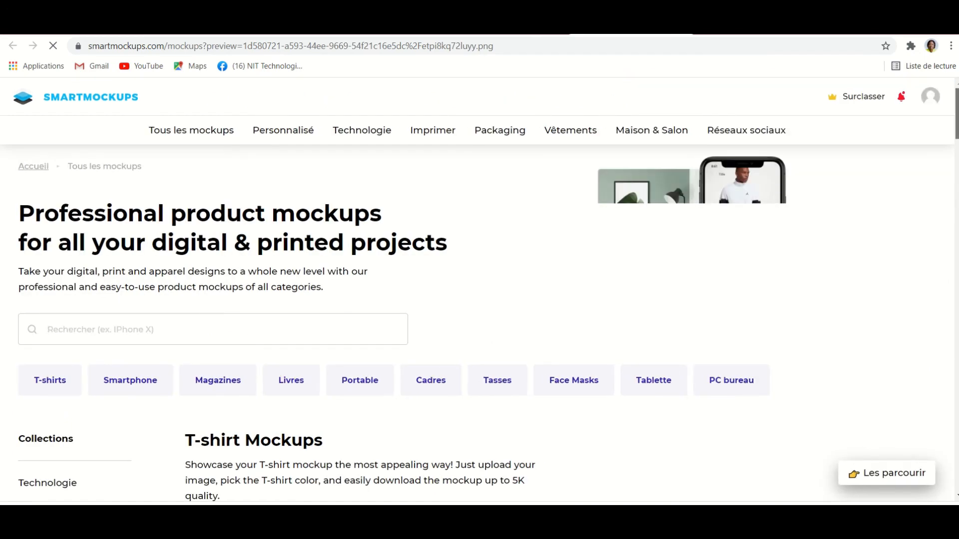
Step: Look through the mockup categories, from T-shirts and smartphones to magazines and books, with the design previewed on them
scroll(479, 290, down, 5)
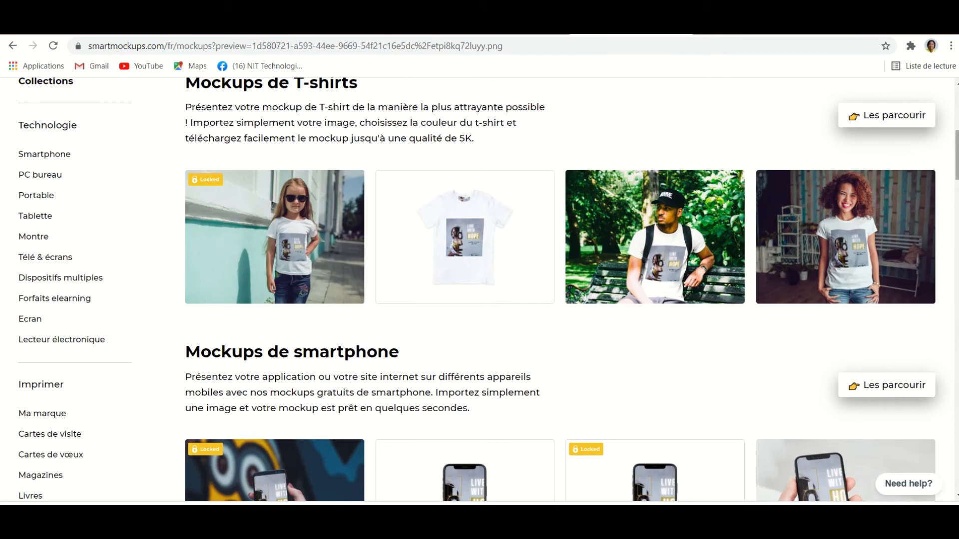
drag(956, 149, 946, 338)
scroll(940, 354, down, 3)
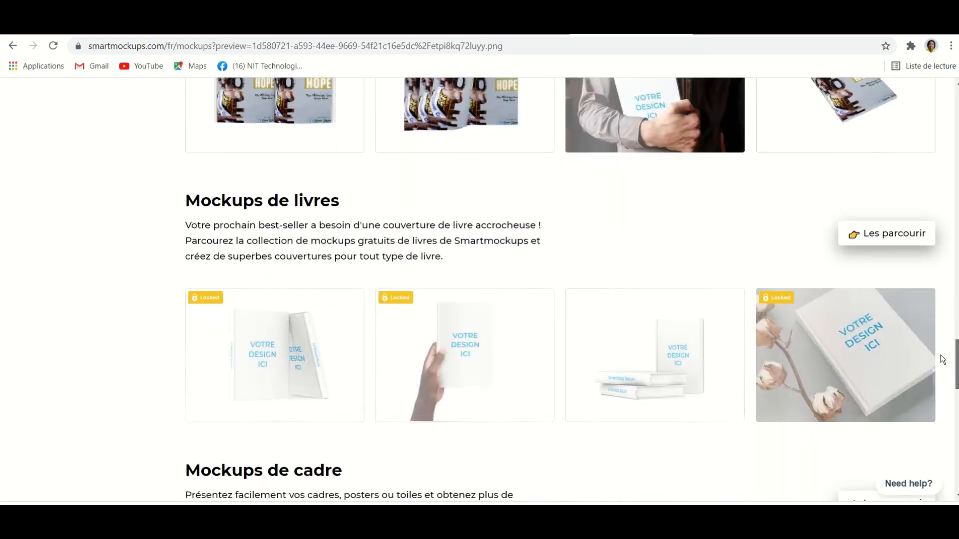
scroll(940, 351, up, 2)
scroll(940, 319, up, 15)
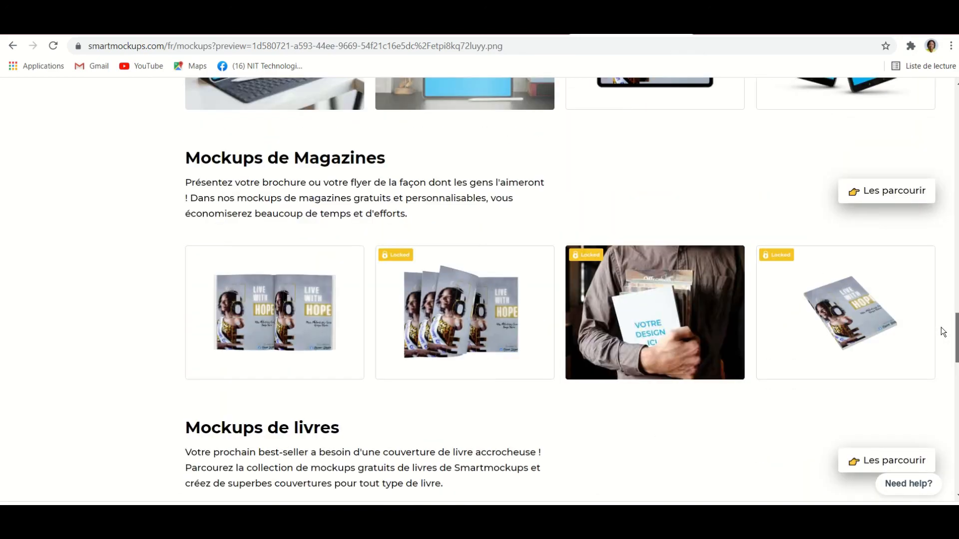
scroll(943, 237, up, 14)
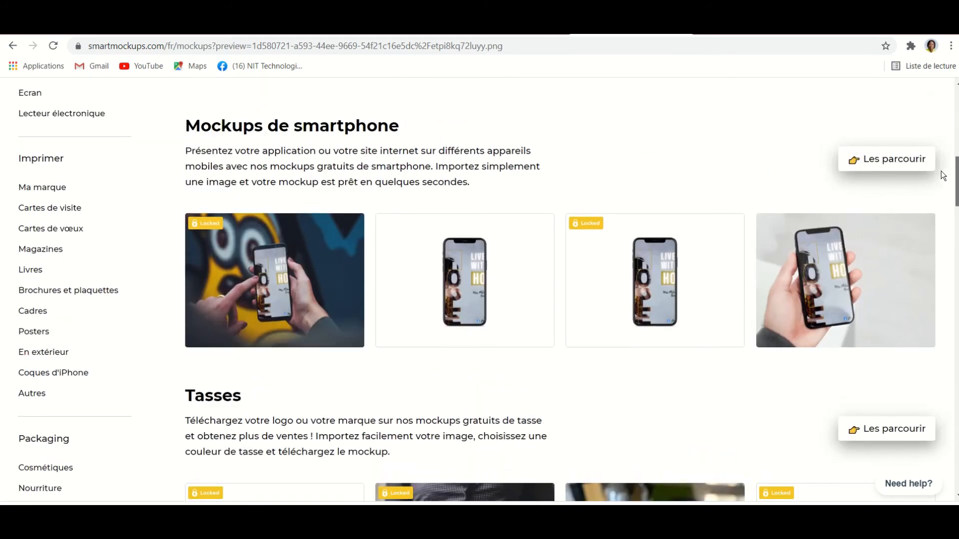
scroll(943, 175, down, 1)
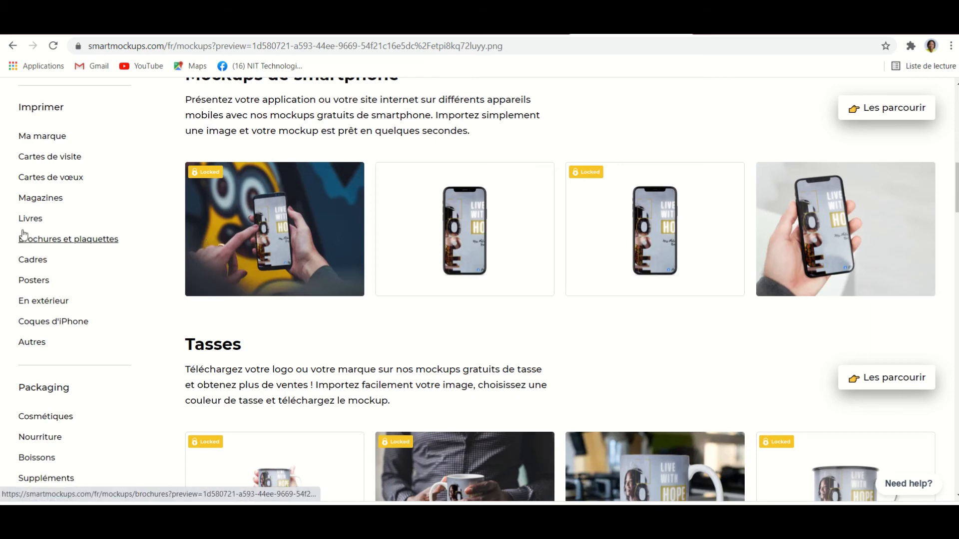
Step: Browse the Magazines collection and open the photo mockup of hands holding an open magazine with the design on its page
click(42, 200)
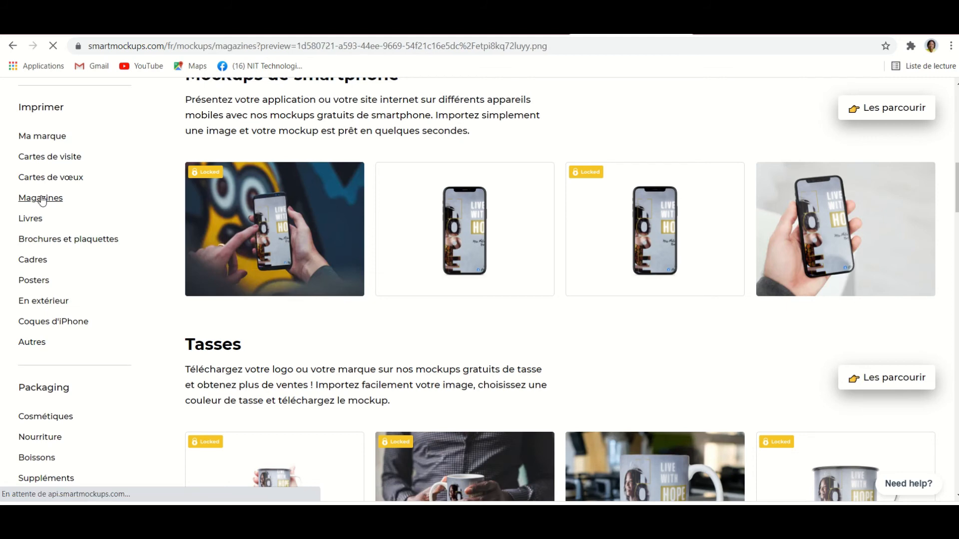
scroll(955, 202, down, 5)
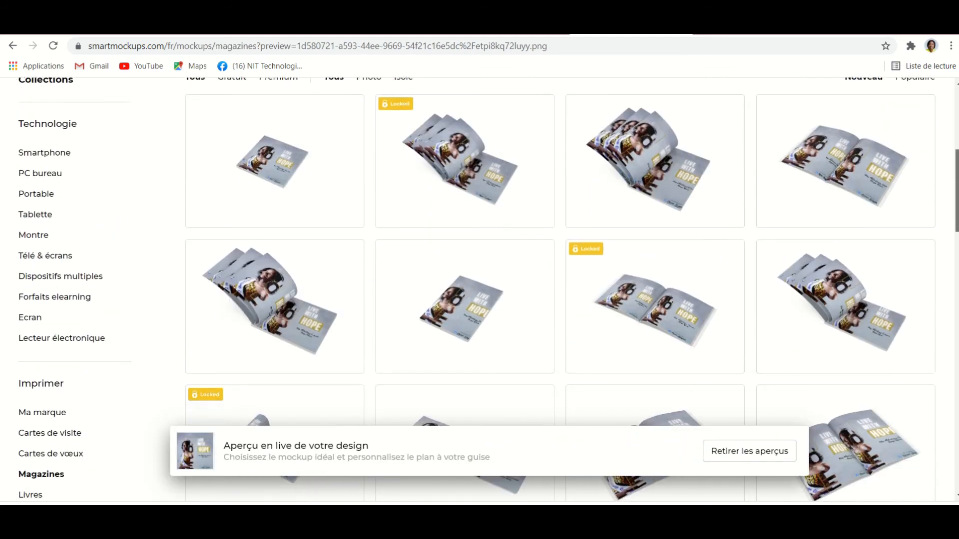
drag(955, 203, 957, 273)
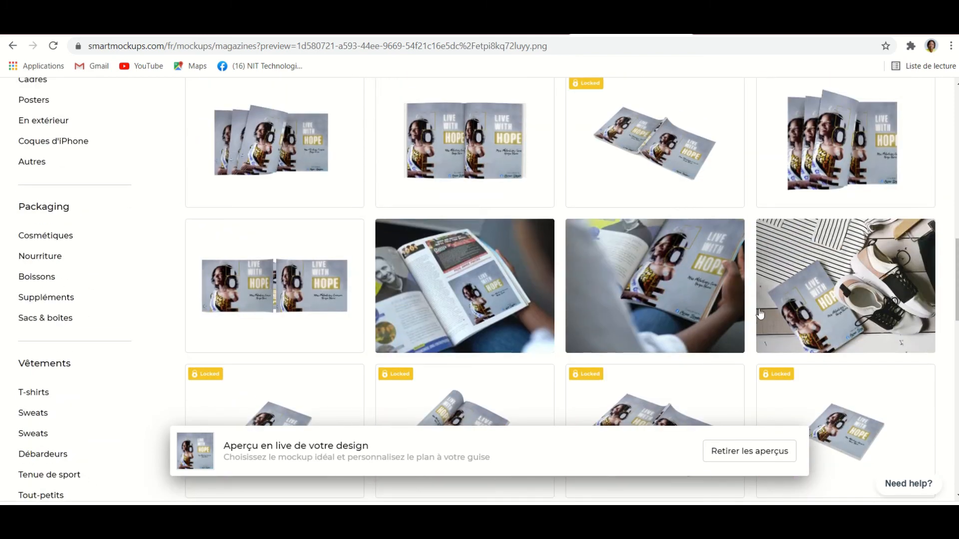
click(655, 311)
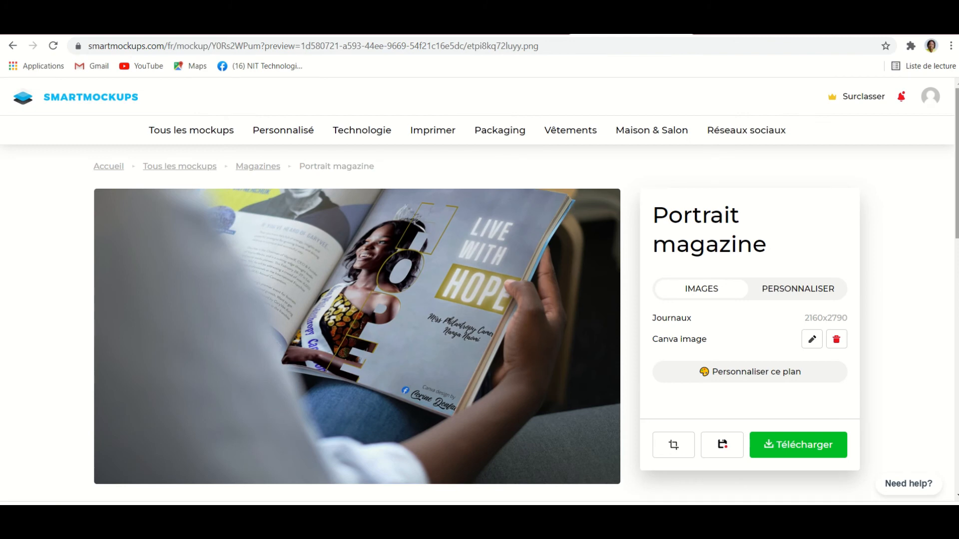
Step: Shrink the Canva image in the crop editor until its full width about fits the magazine page, and apply the crop
click(806, 339)
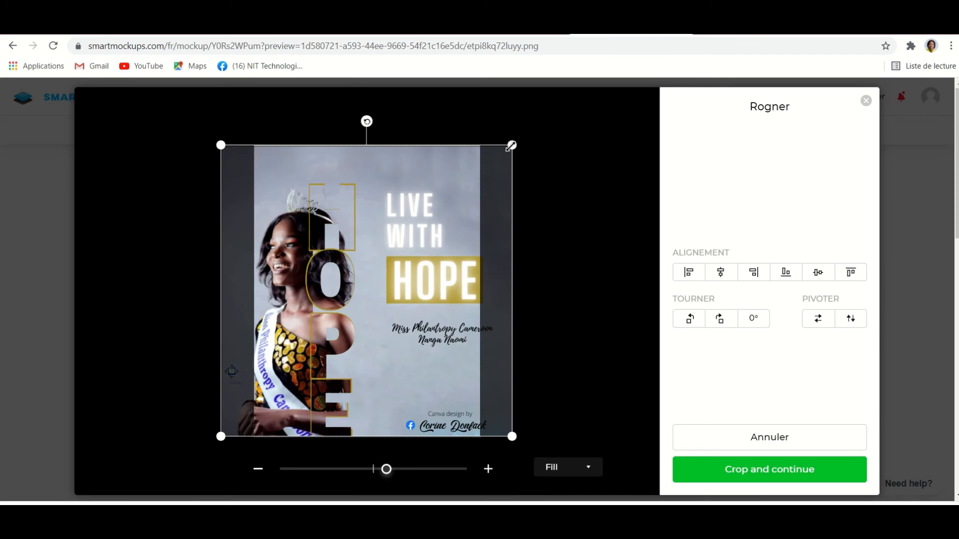
drag(511, 146, 472, 157)
drag(452, 198, 452, 178)
drag(486, 149, 451, 190)
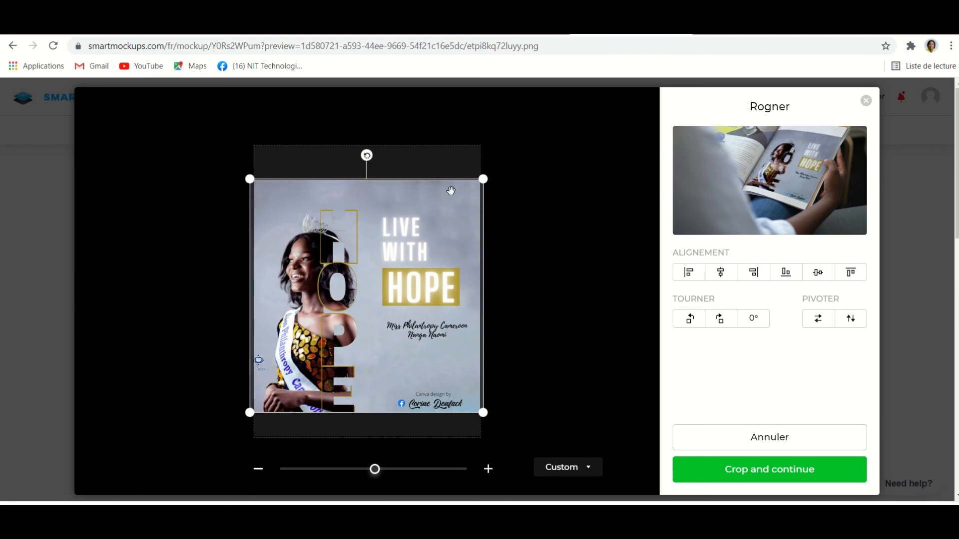
click(744, 469)
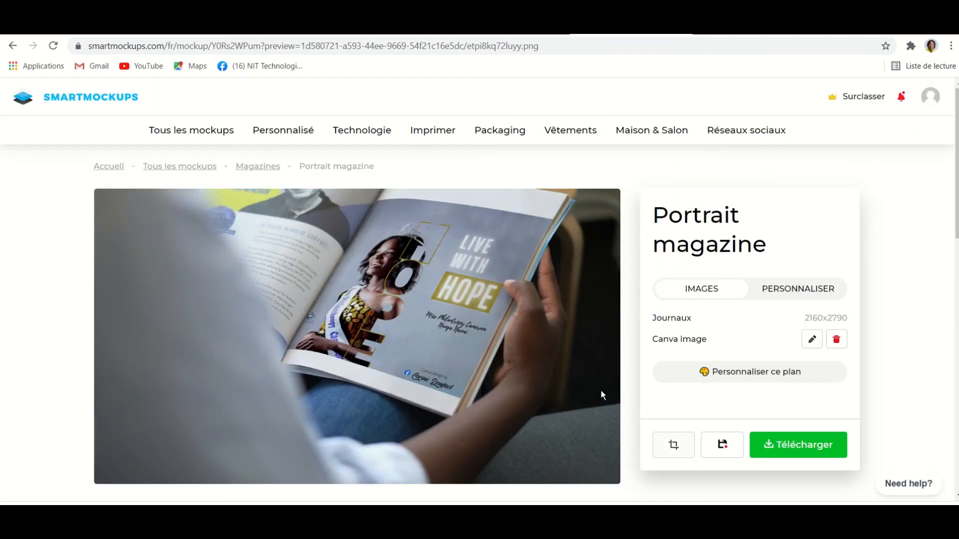
Step: Download the Portrait magazine mockup in Haute quality at 1920x1080
click(807, 449)
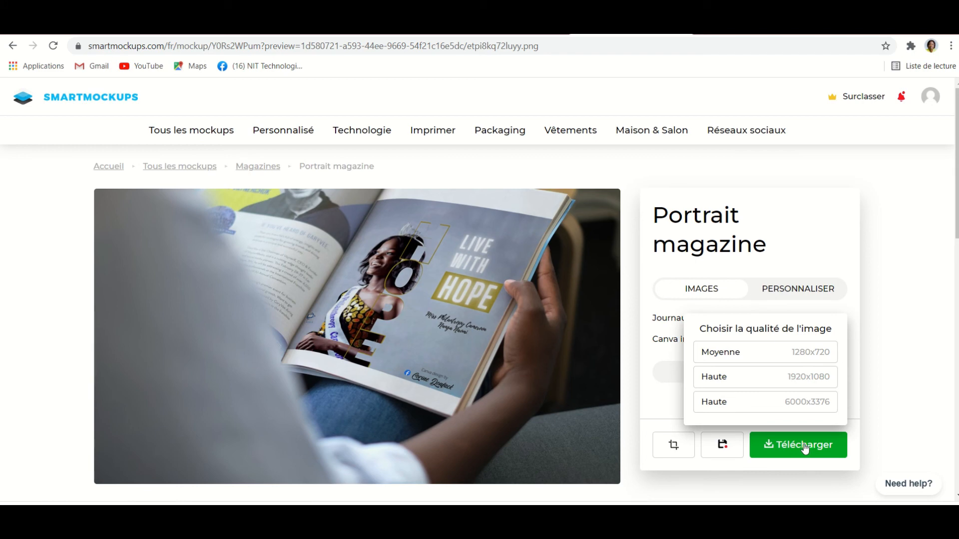
click(770, 382)
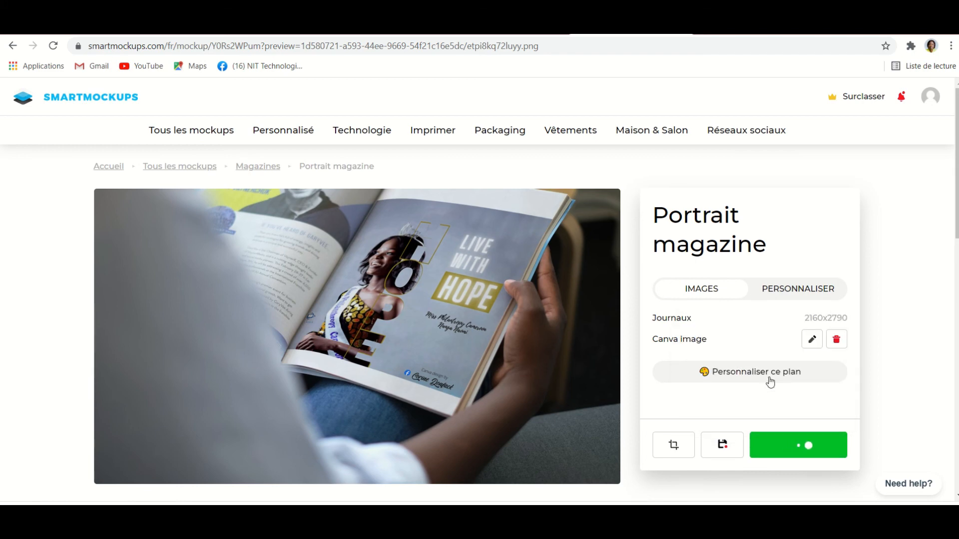